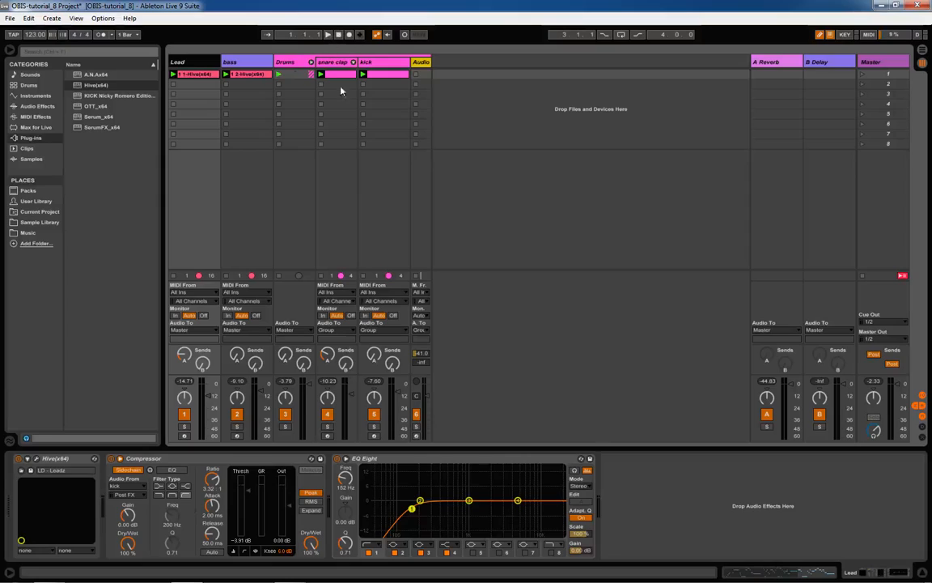
Play the session and inspect the Hive synth settings on the Lead track.
click(329, 34)
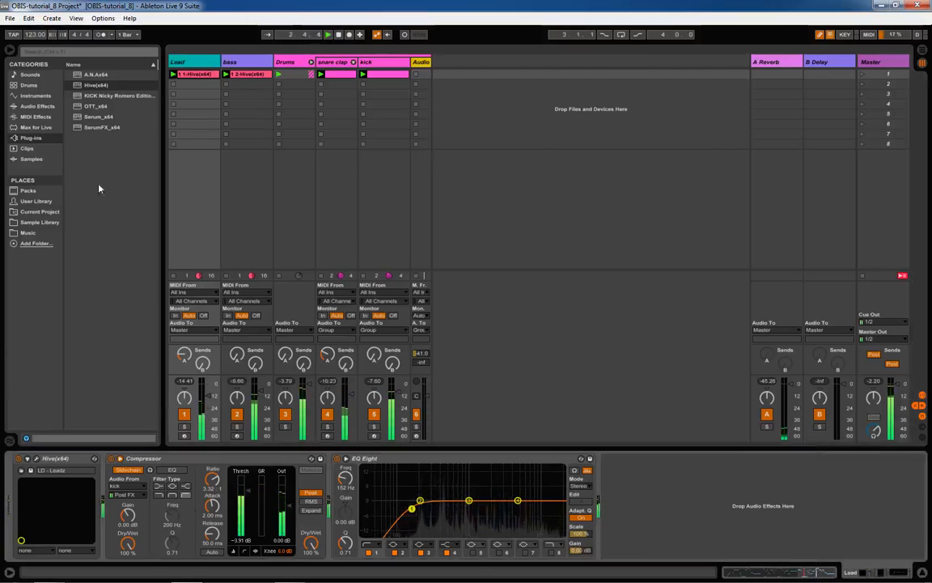
click(36, 459)
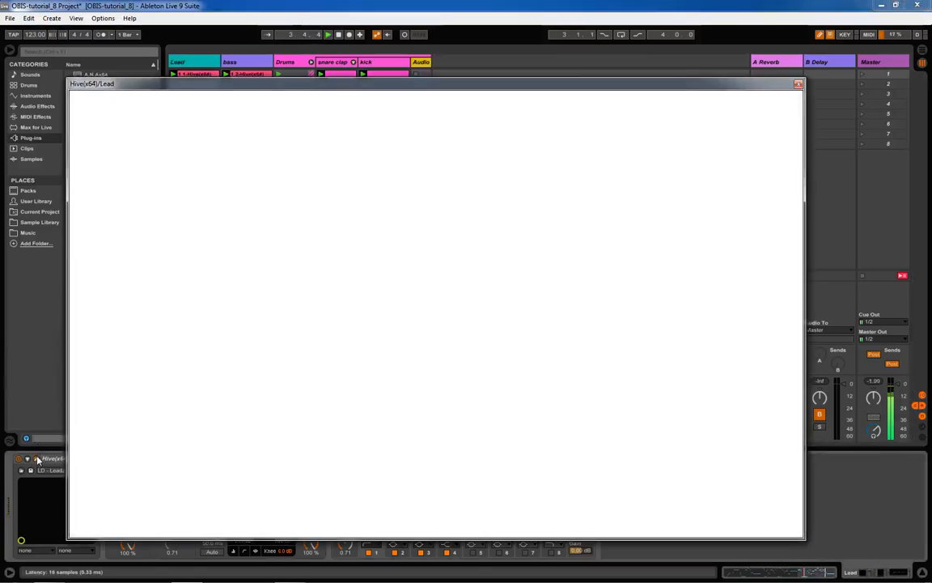
drag(259, 82, 232, 56)
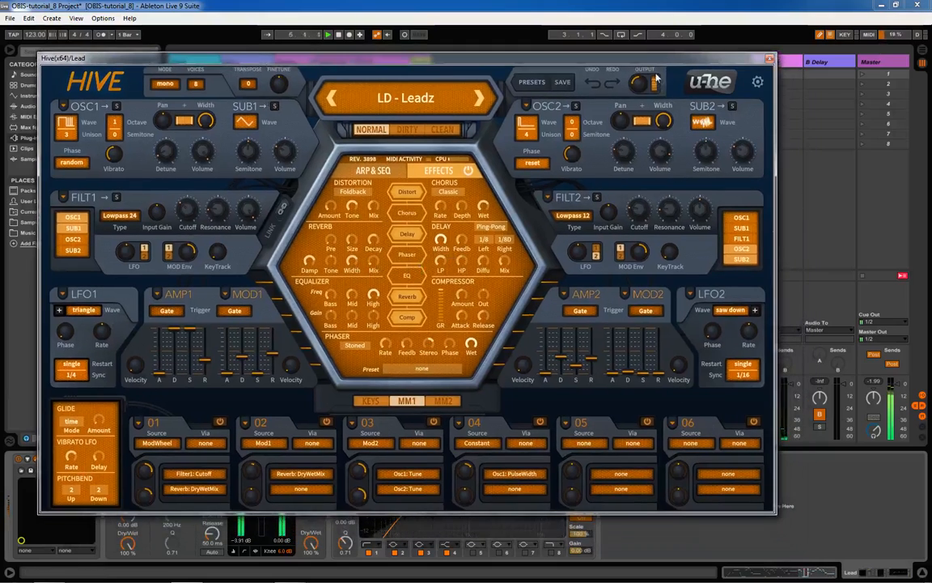
click(770, 59)
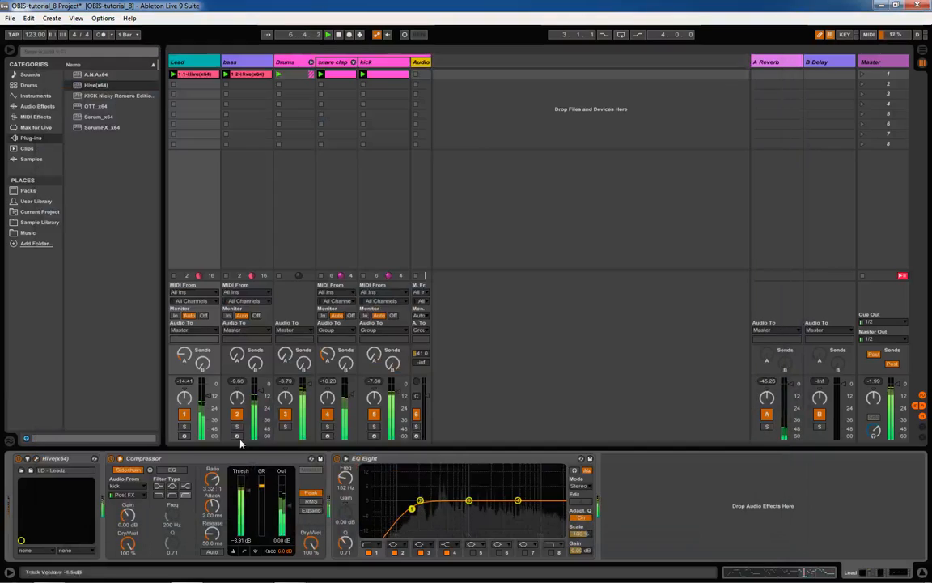
Audition the Lead track in solo, and view the device chains of the Lead and bass tracks.
click(184, 426)
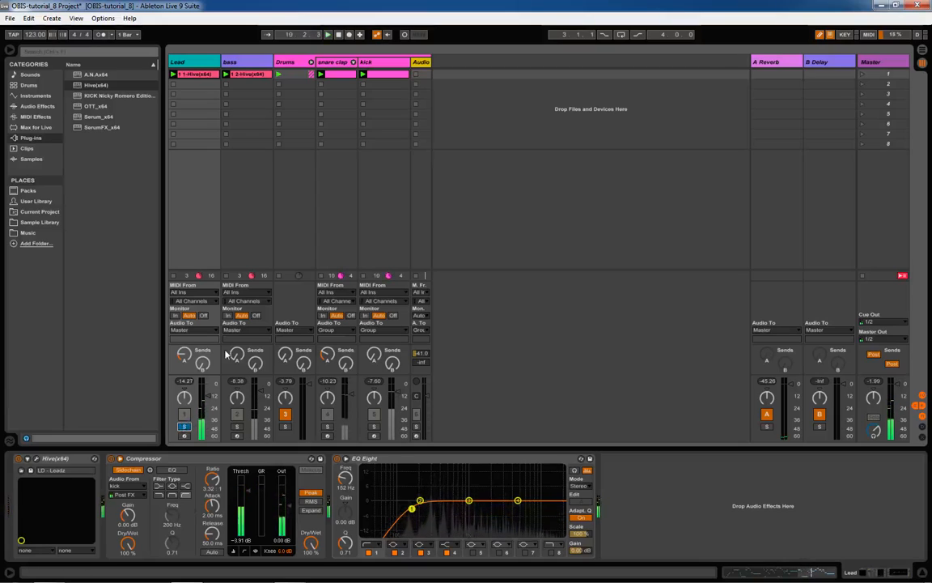
click(186, 428)
click(187, 61)
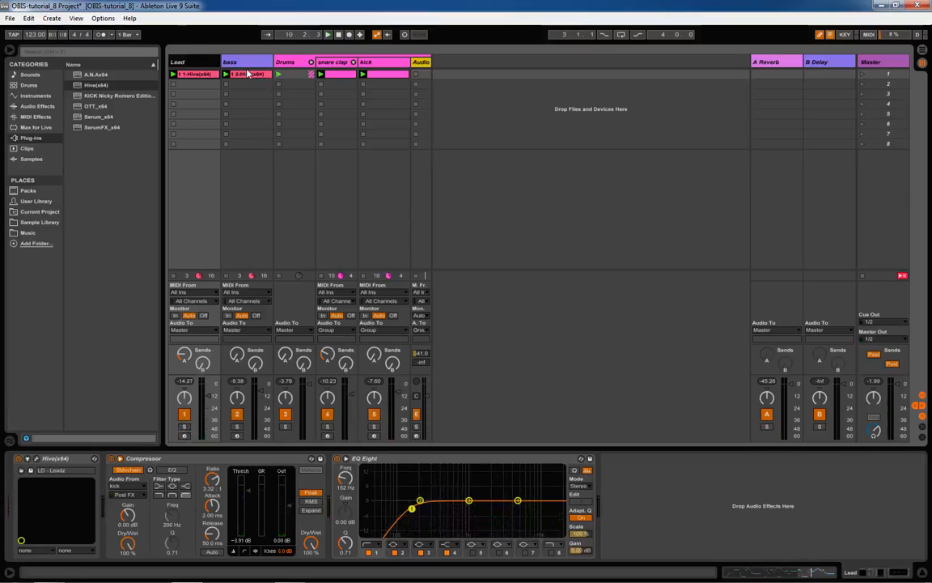
click(235, 64)
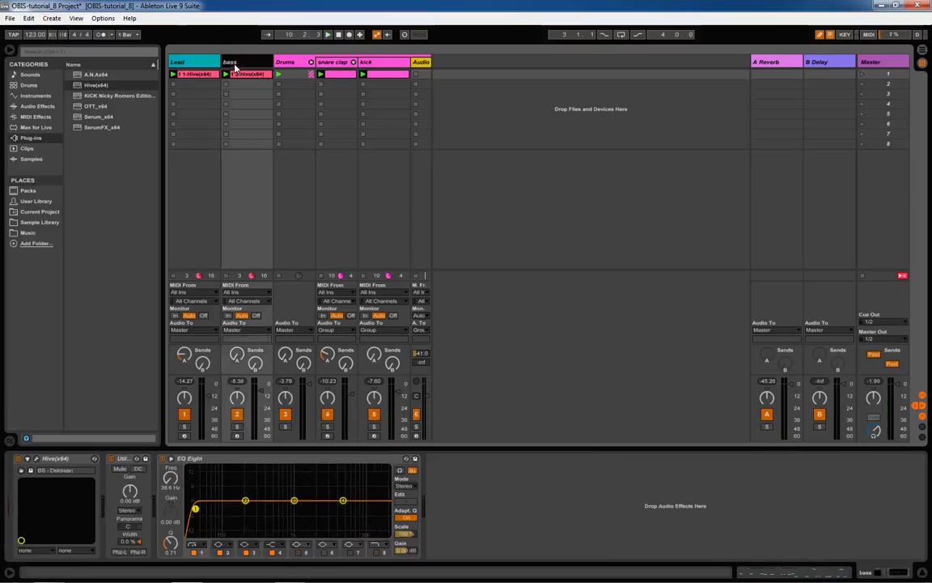
Insert a new MIDI track after the Lead track and load Hive(x64) on it.
click(218, 61)
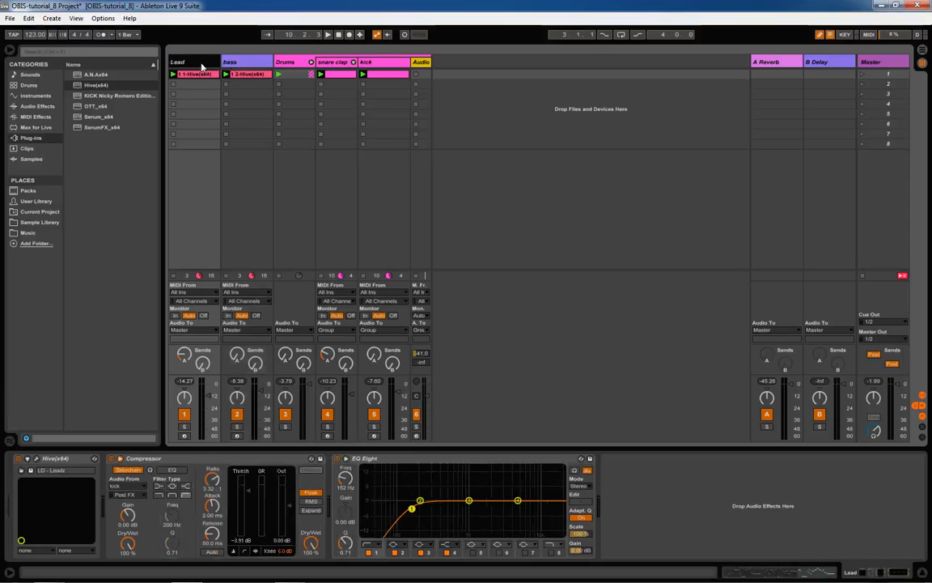
key(ctrl+shift+t)
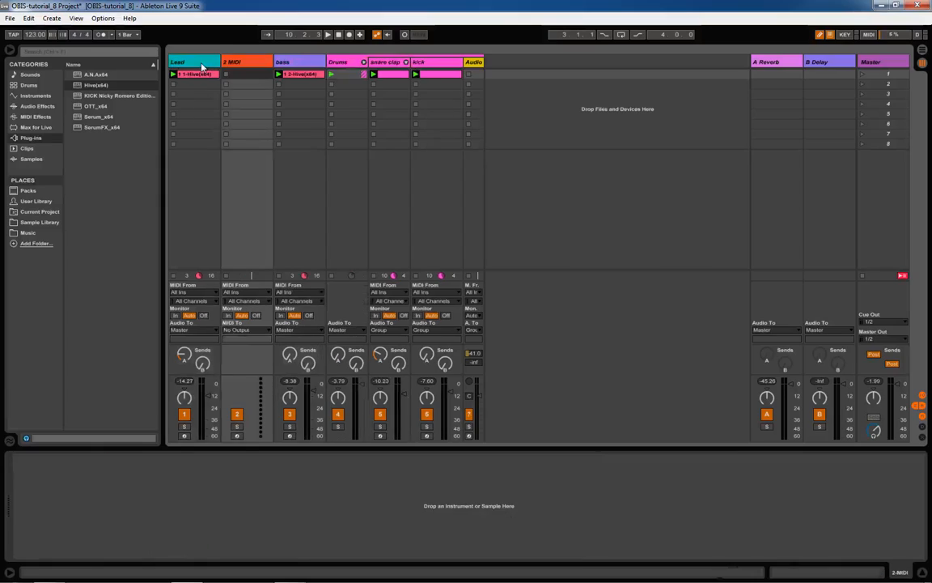
click(236, 64)
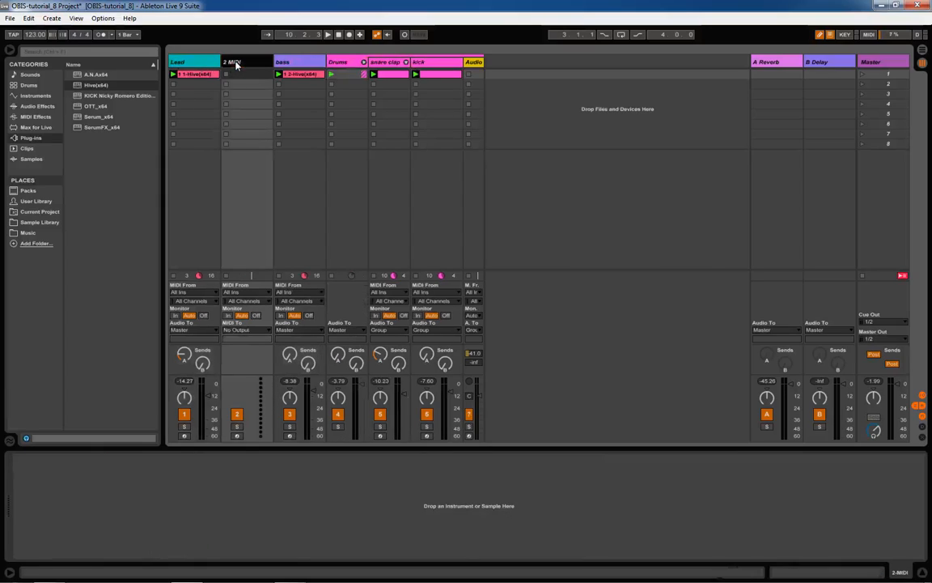
double_click(96, 85)
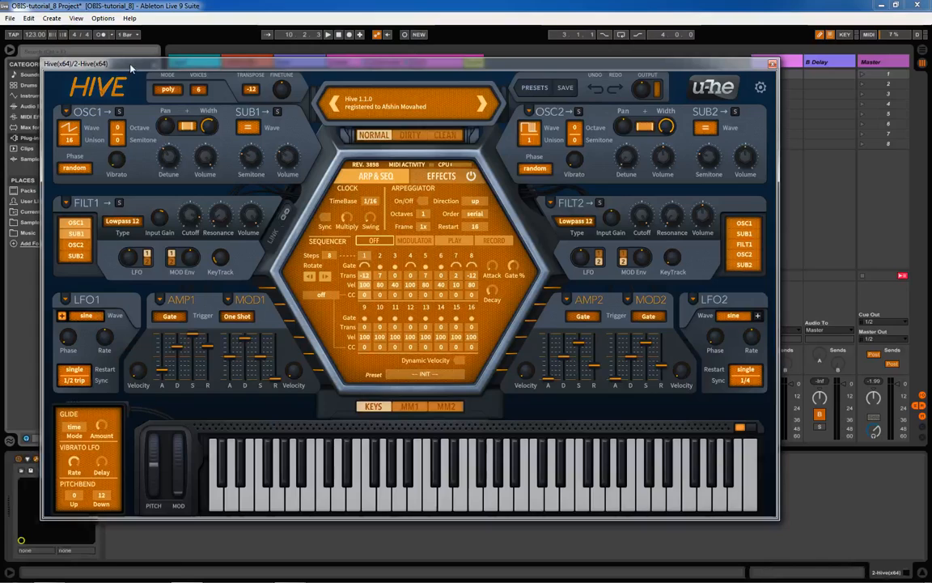
drag(131, 68, 151, 56)
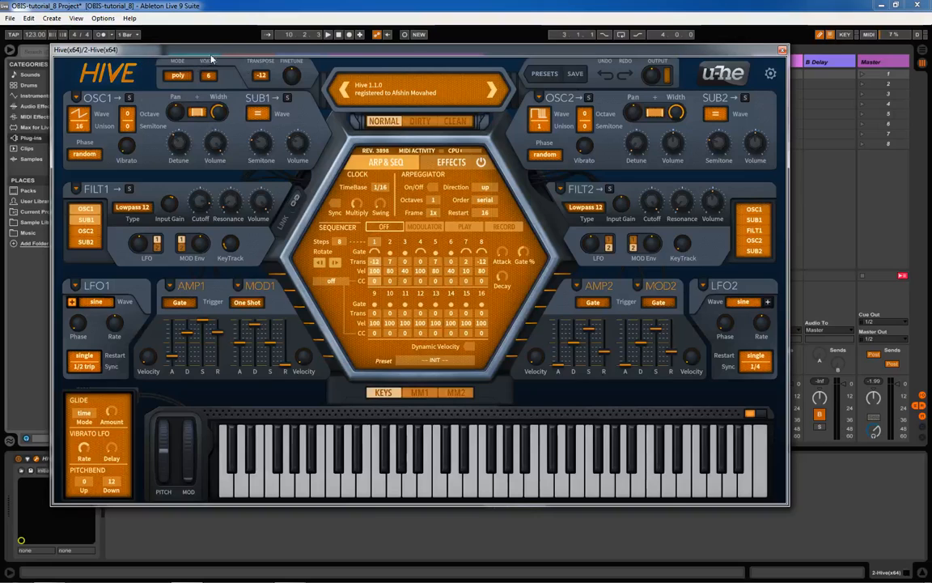
drag(214, 49, 213, 49)
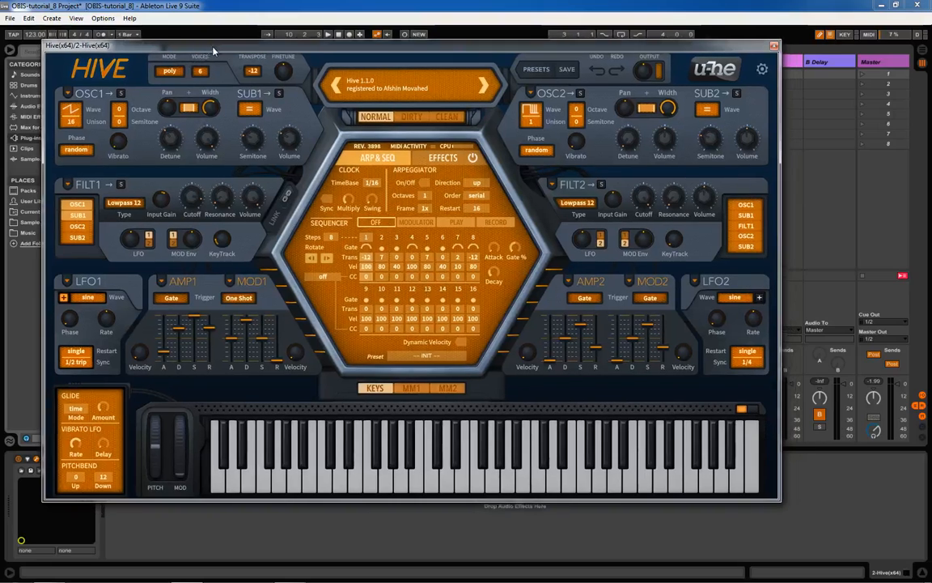
click(774, 47)
Mute the Lead track and narrow its column in the mixer.
click(185, 415)
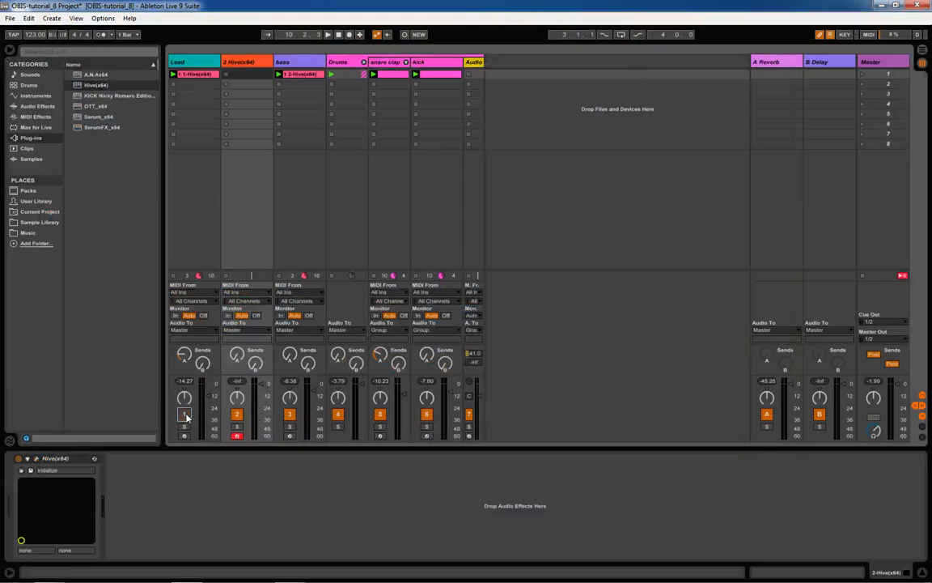
drag(219, 61, 189, 64)
click(199, 65)
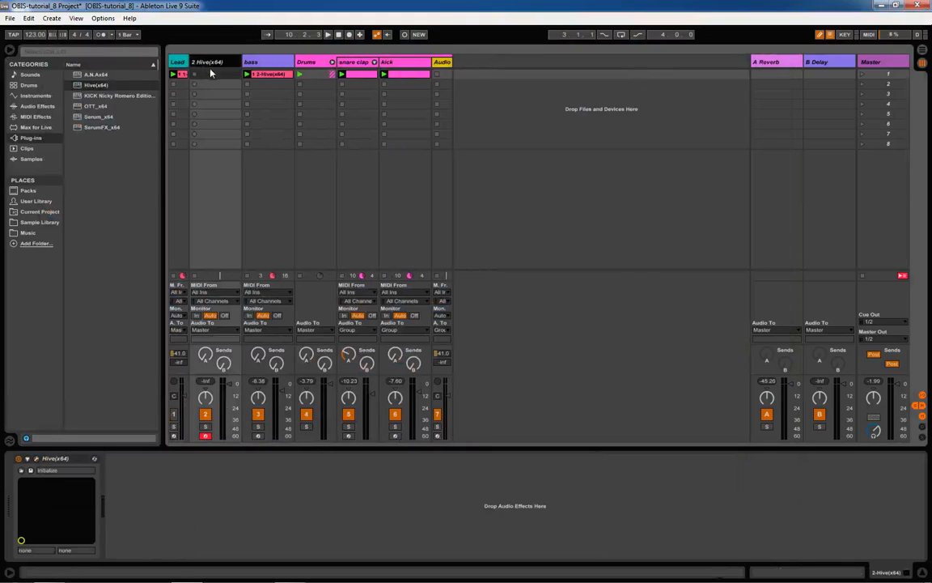
Copy the Lead track's MIDI clip into the first clip slot of the new Hive track.
click(37, 459)
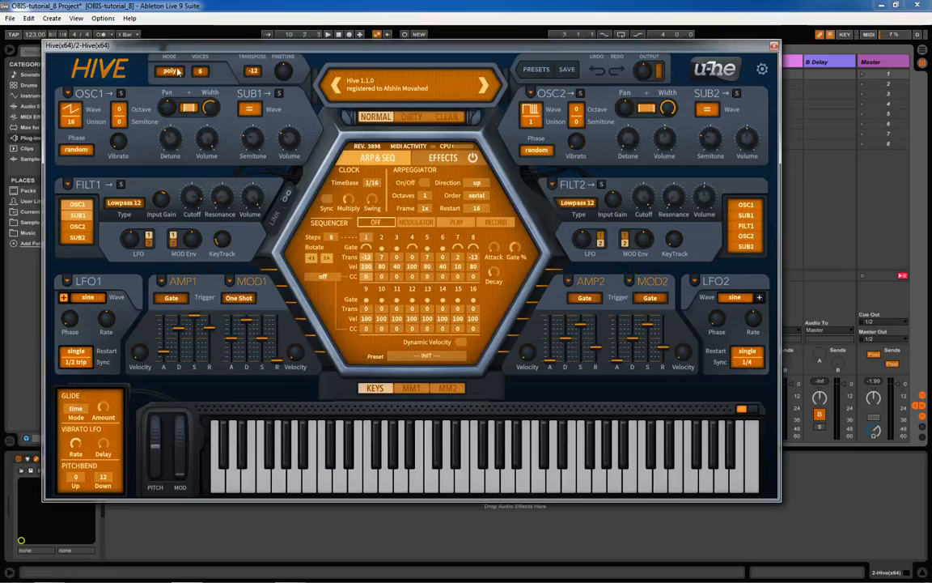
drag(161, 44, 377, 47)
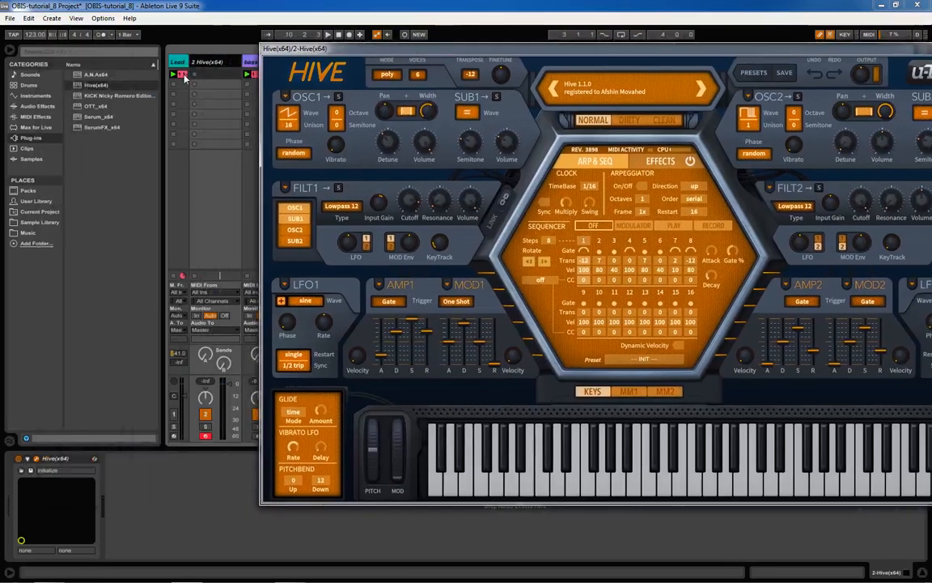
click(184, 76)
double_click(184, 75)
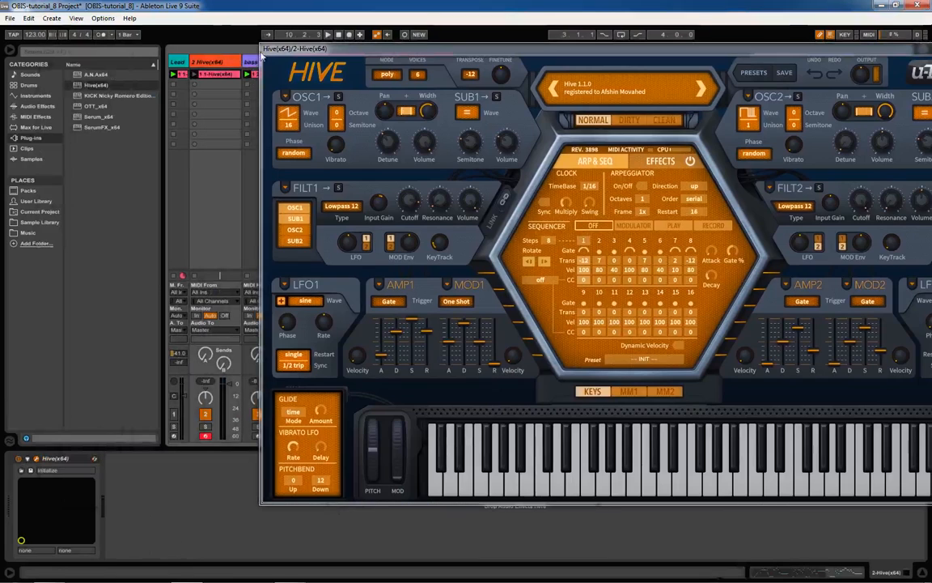
Load the INIT preset from the 00 User folder into the new track's Hive.
drag(265, 49, 158, 54)
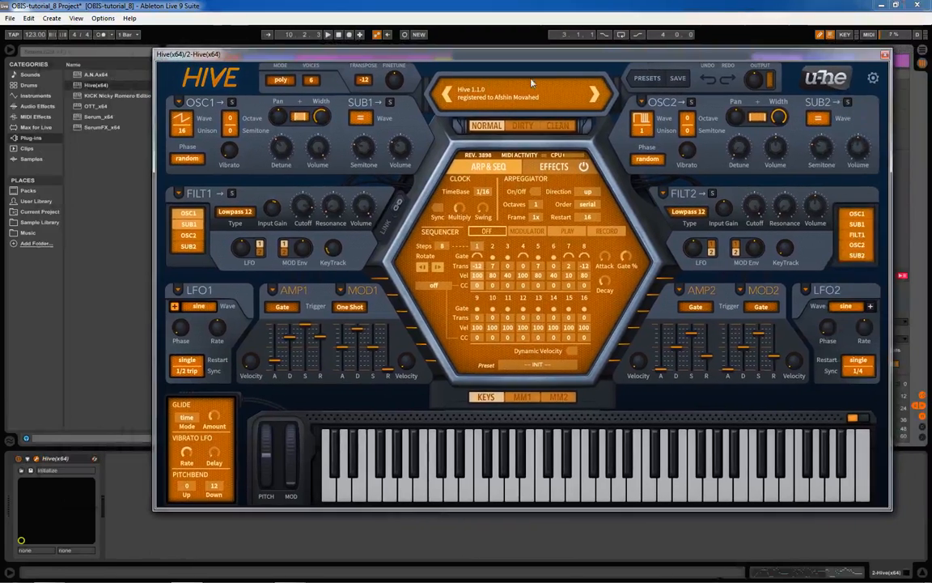
click(647, 79)
click(199, 133)
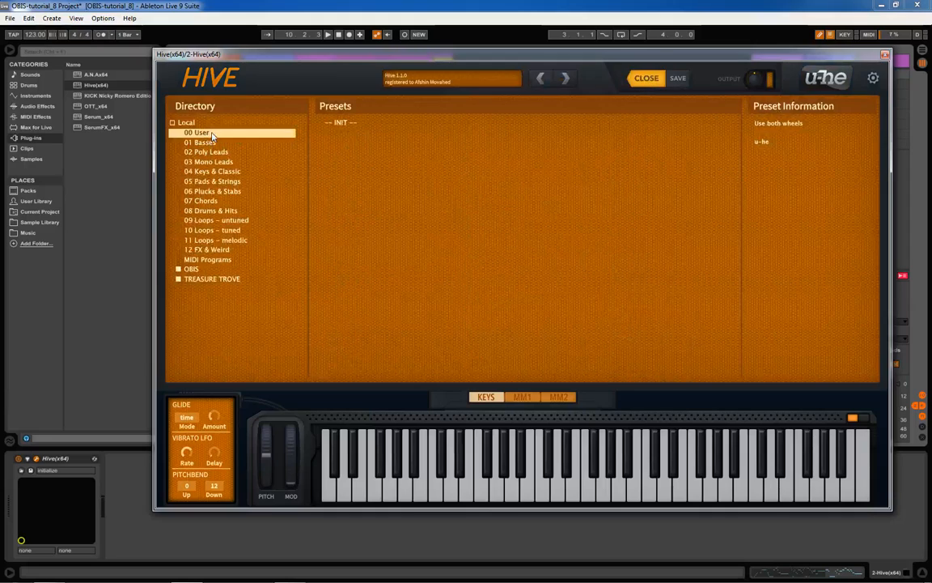
click(344, 124)
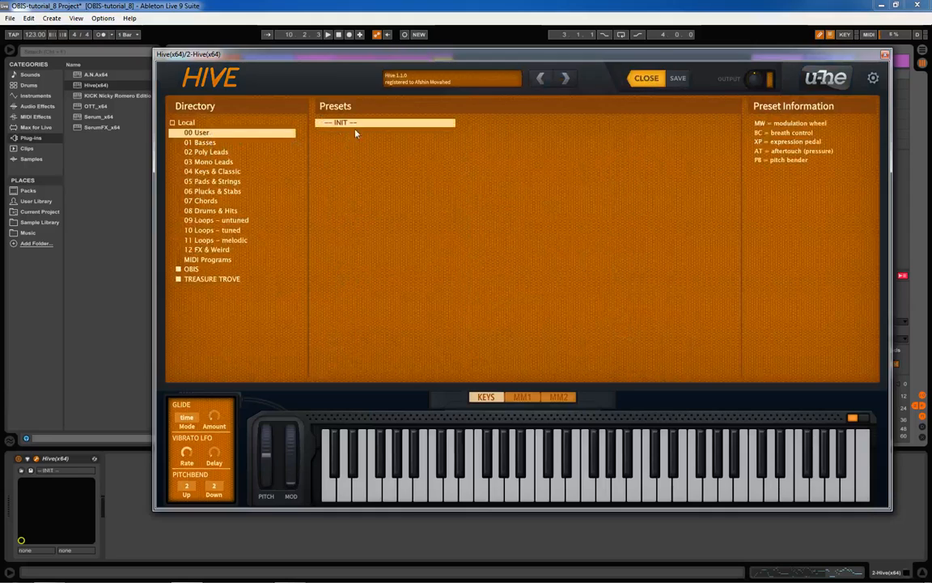
click(647, 78)
click(886, 55)
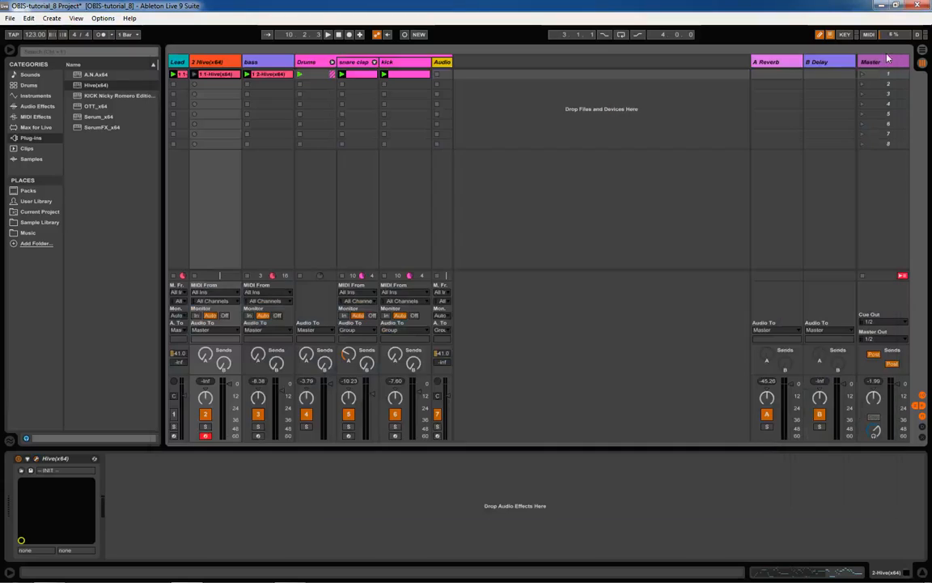
Play the copied clip on the new Hive track and solo that track.
click(197, 74)
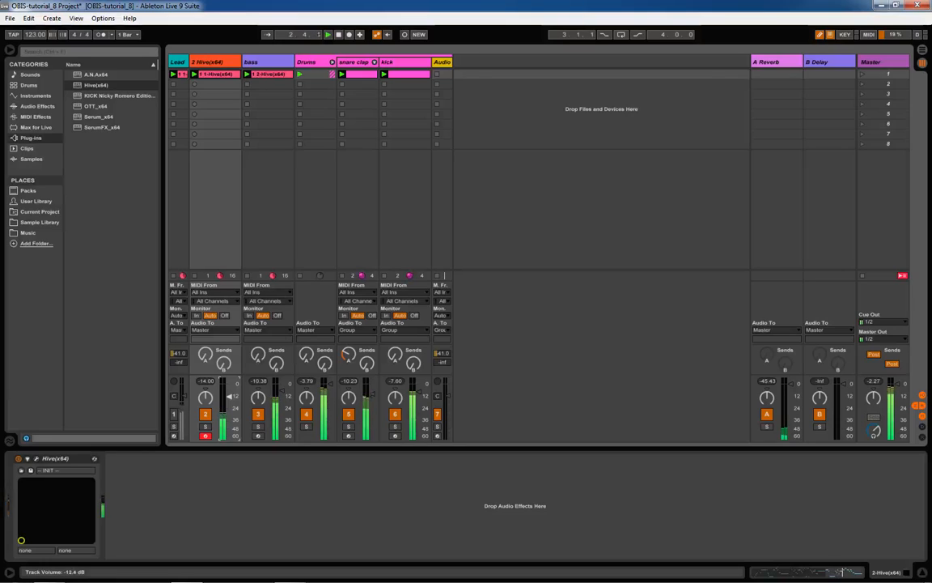
click(204, 426)
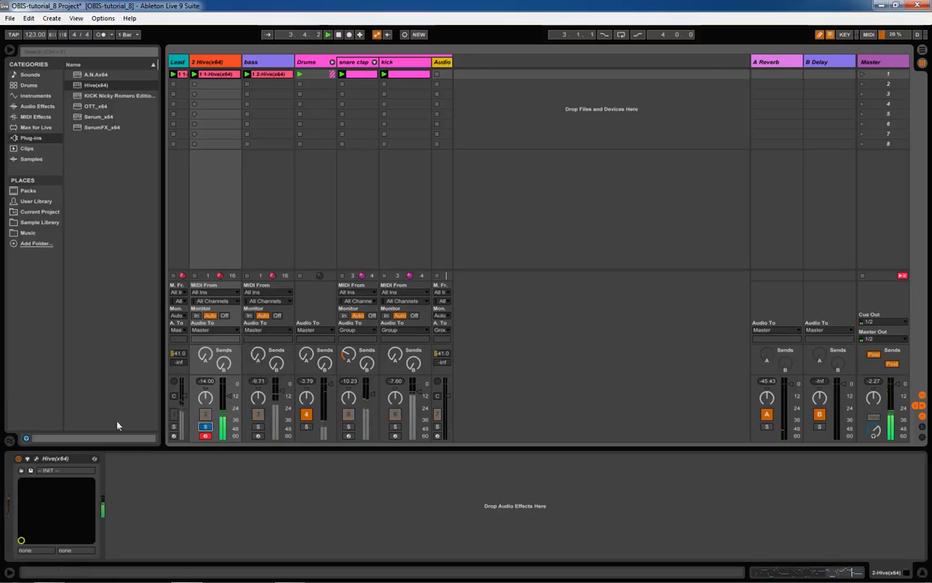
Set the voice mode of the new track's Hive to mono.
click(21, 470)
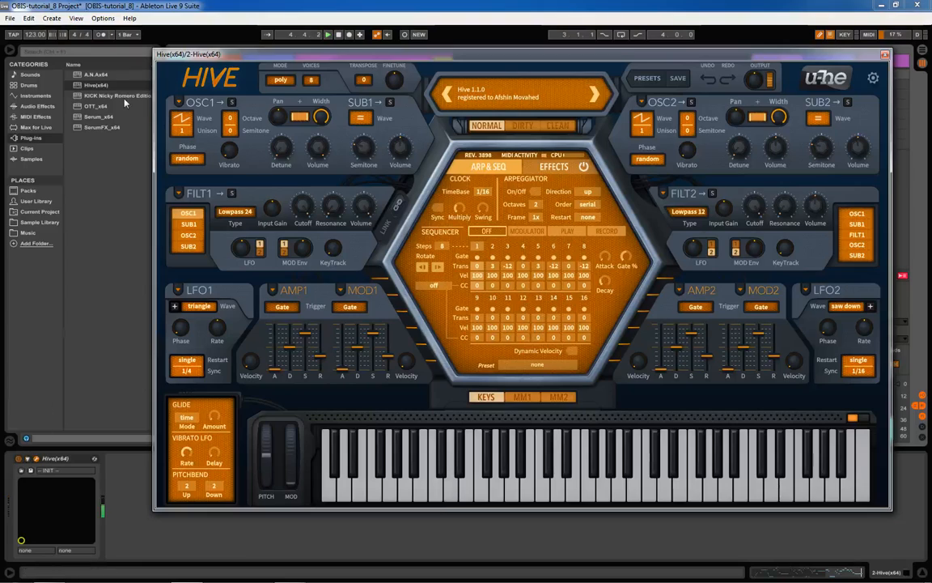
drag(273, 55, 192, 40)
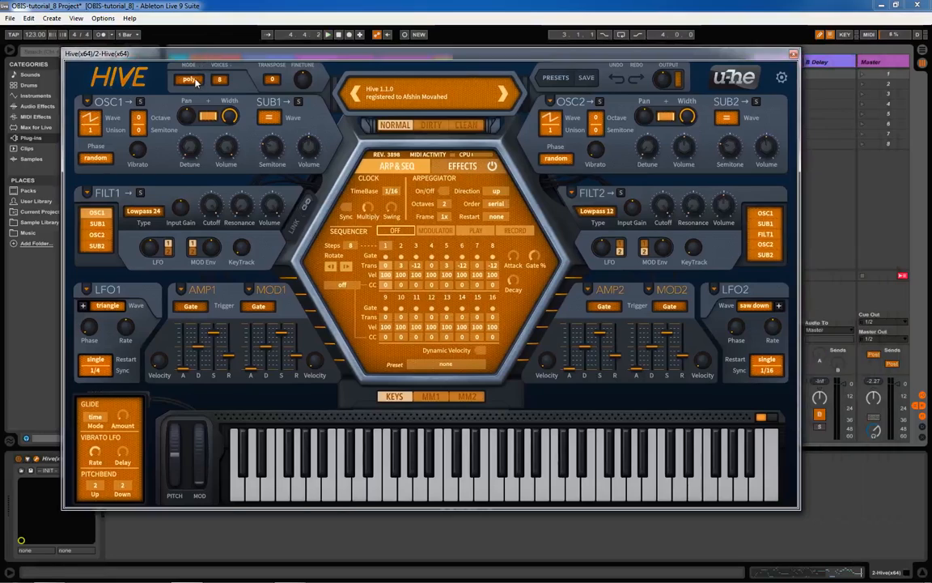
click(192, 80)
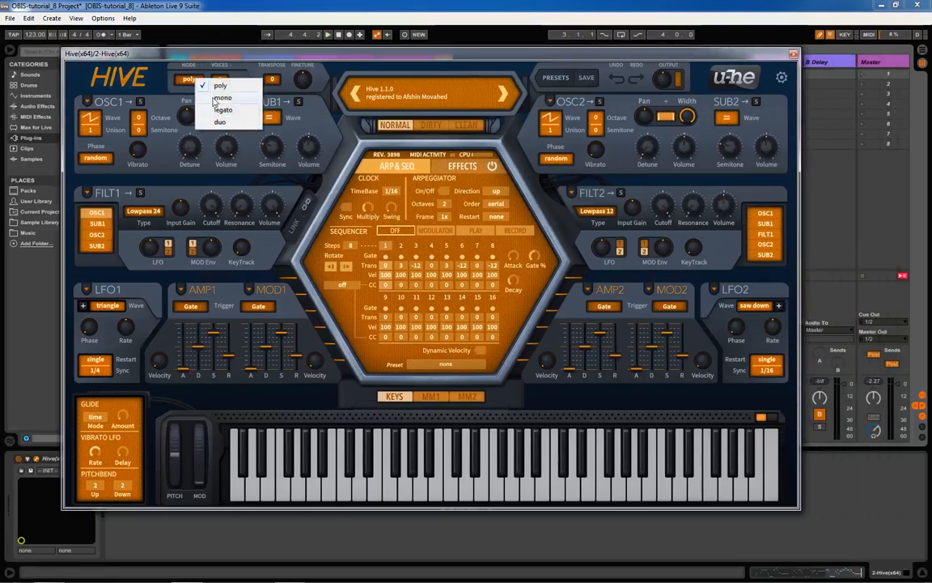
click(219, 98)
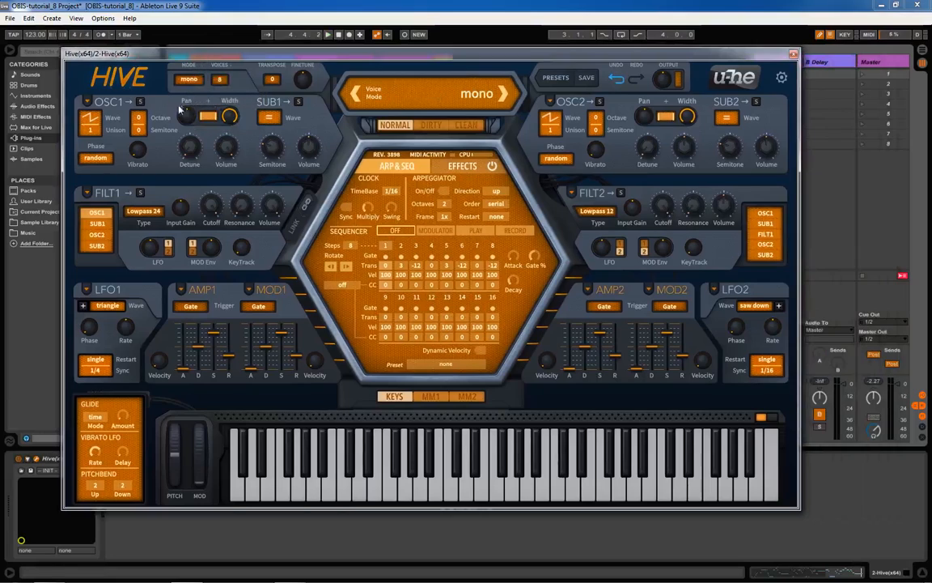
Set oscillator 1 to a Pulse wave with unison 3 and octave 1.
click(89, 120)
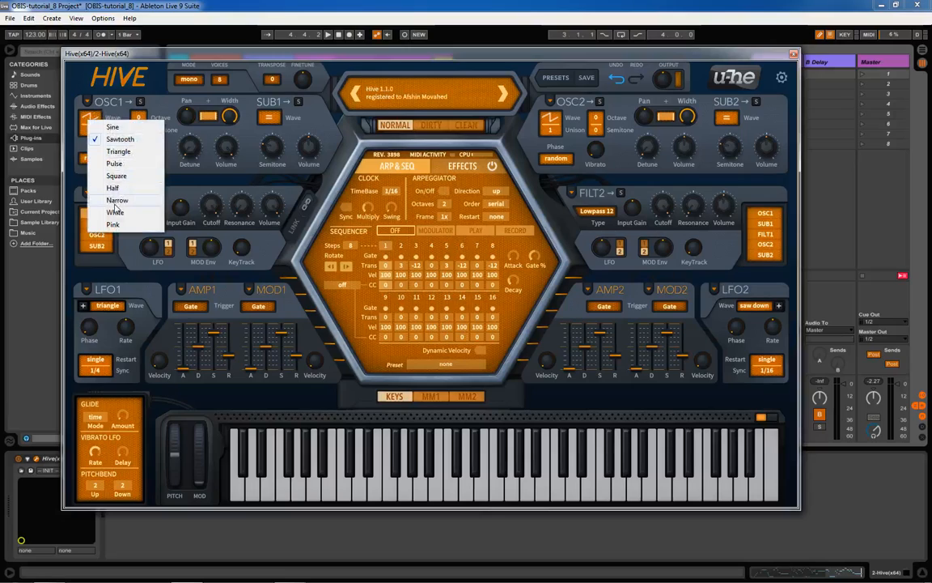
click(108, 163)
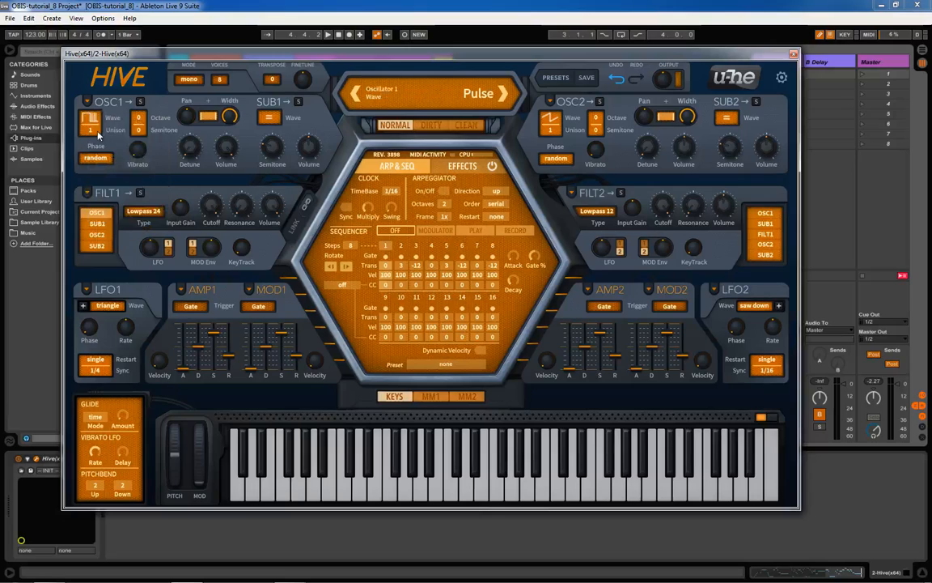
click(95, 132)
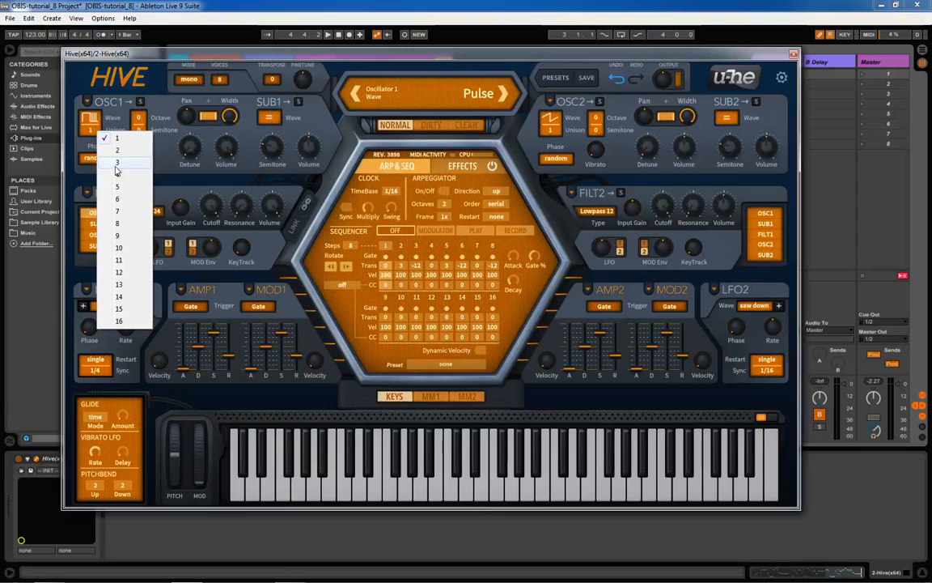
click(117, 164)
click(139, 118)
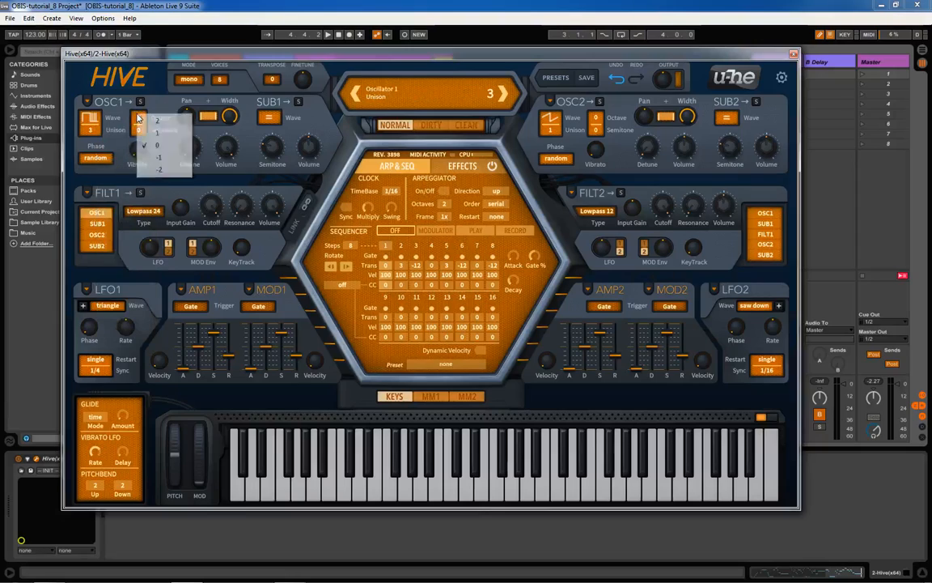
click(158, 135)
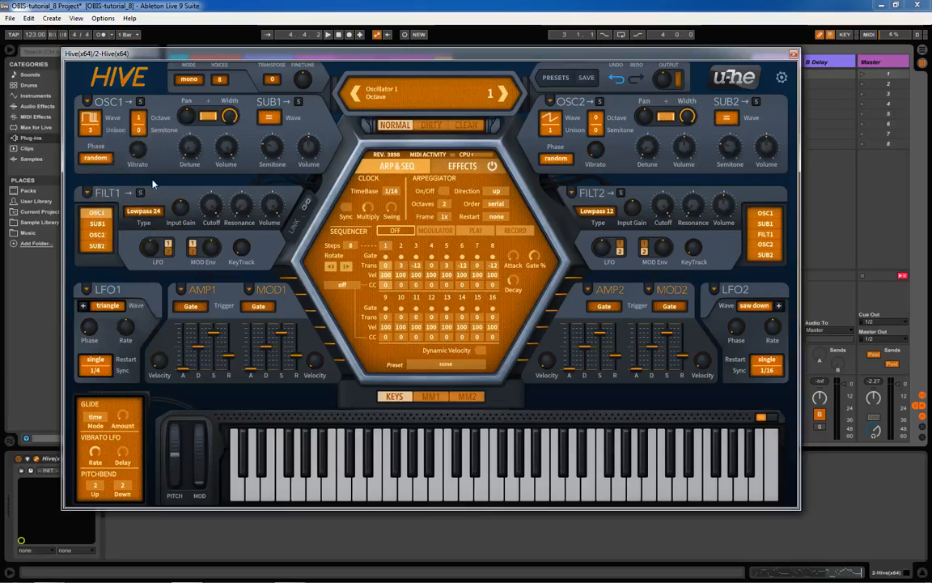
Route a Constant source to oscillator 1's pulse width in modulation matrix slot 1 and adjust its depth to about 38.
click(432, 397)
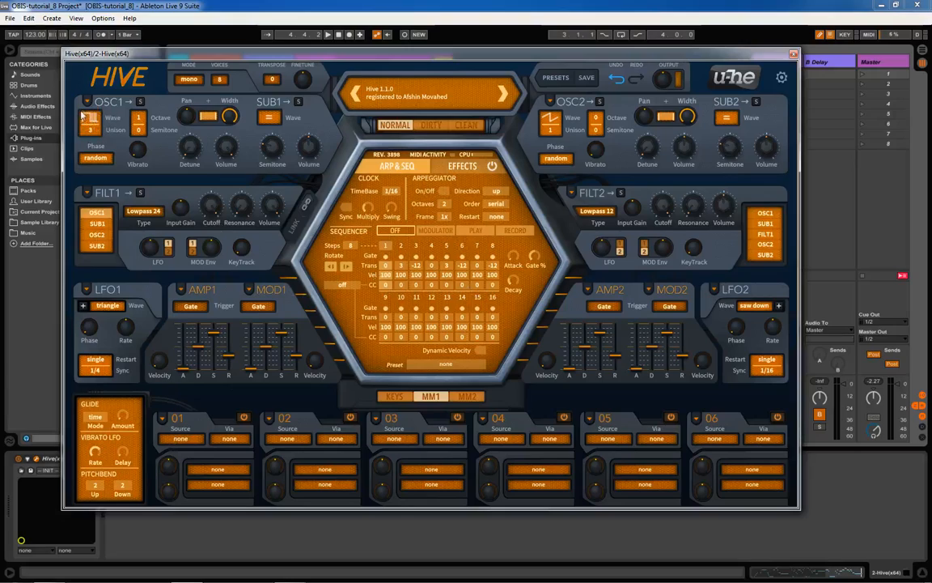
click(178, 437)
click(205, 431)
key(space)
mouse_move(169, 472)
mouse_down()
mouse_move(174, 463)
mouse_move(170, 472)
mouse_up()
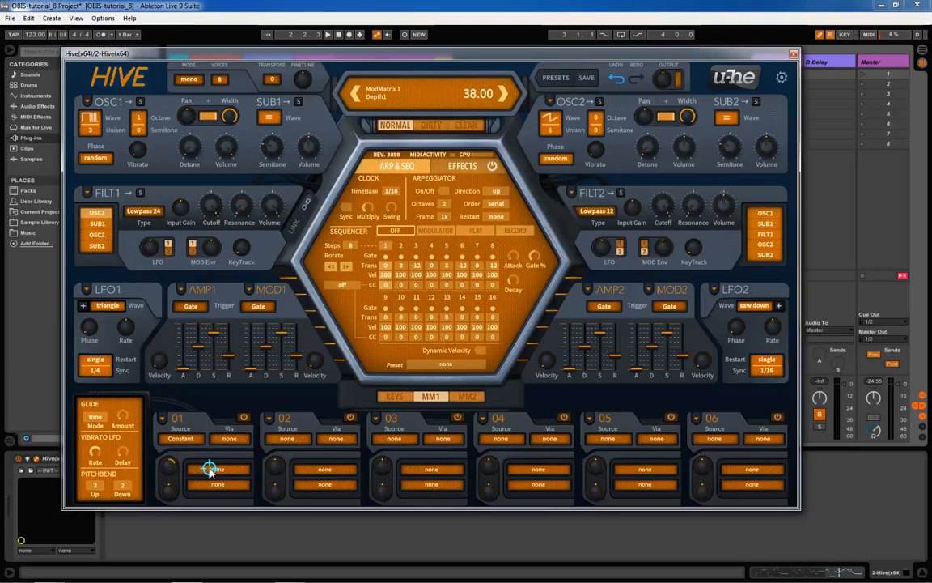
drag(207, 471, 93, 118)
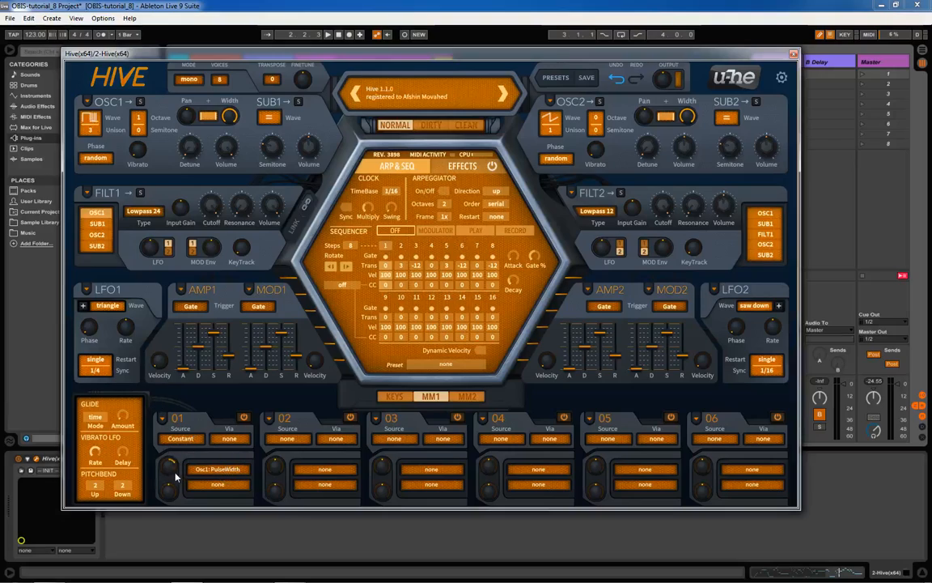
mouse_move(171, 470)
mouse_down()
mouse_move(155, 411)
mouse_move(162, 504)
mouse_move(178, 472)
mouse_up()
drag(171, 467, 174, 466)
Send oscillator 2 into filter 1 and set it to a Narrow wave with unison 4.
click(99, 234)
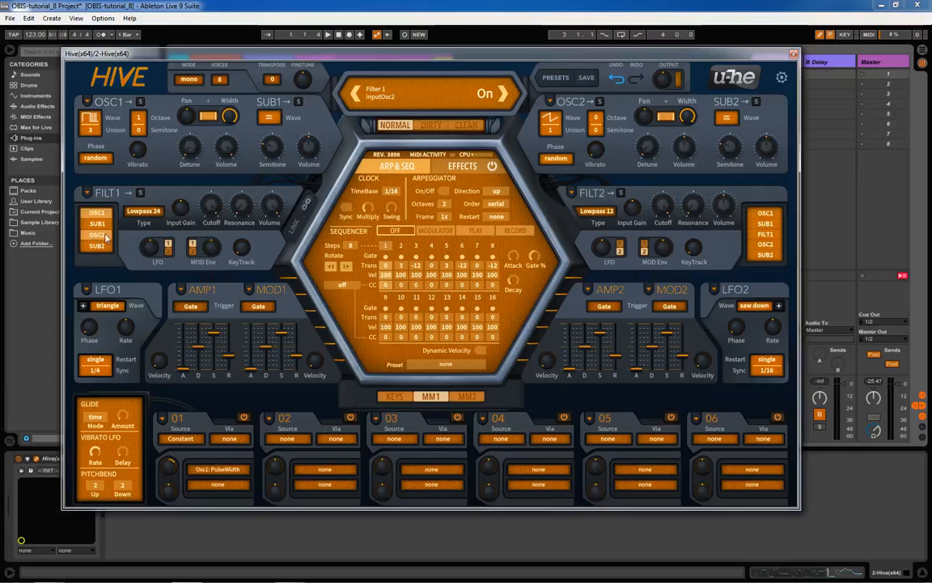
click(557, 120)
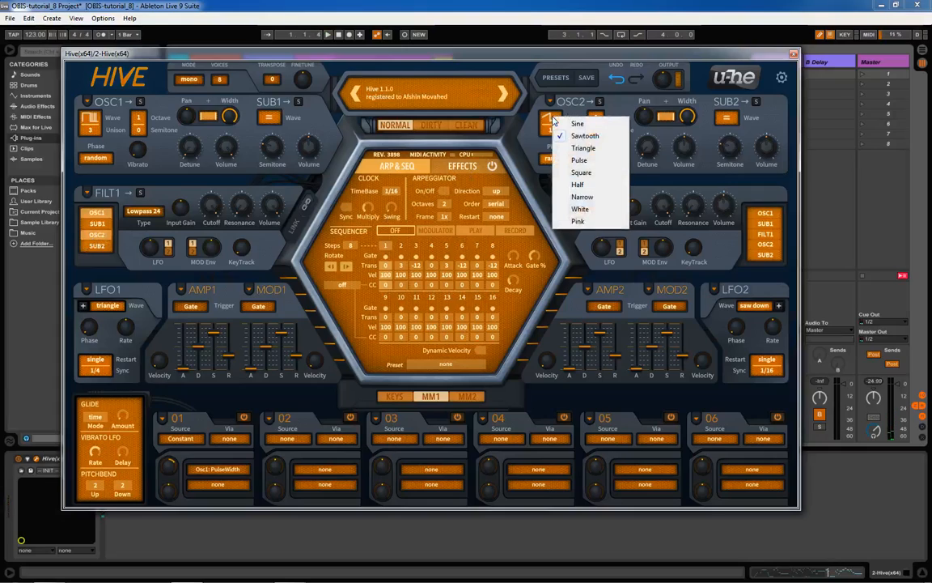
click(585, 199)
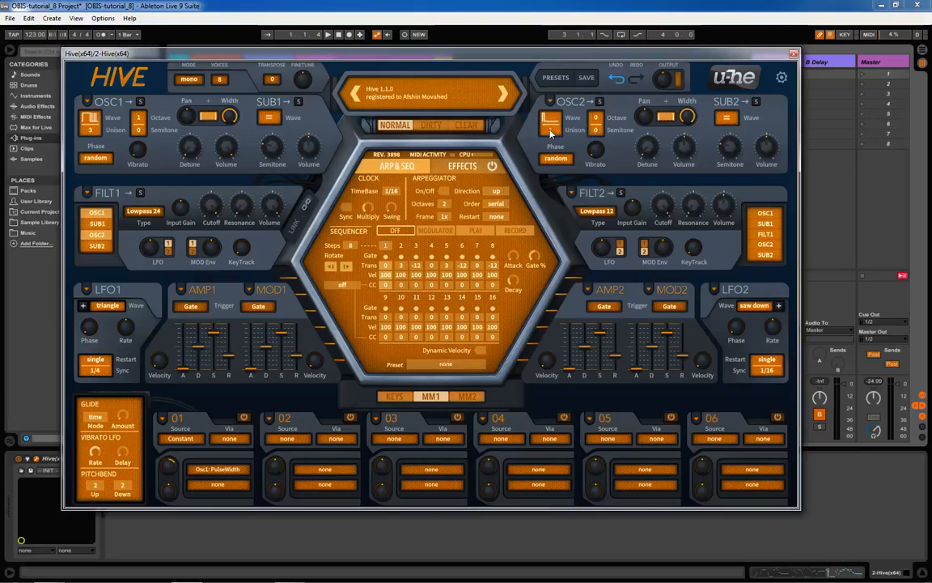
click(550, 132)
click(514, 154)
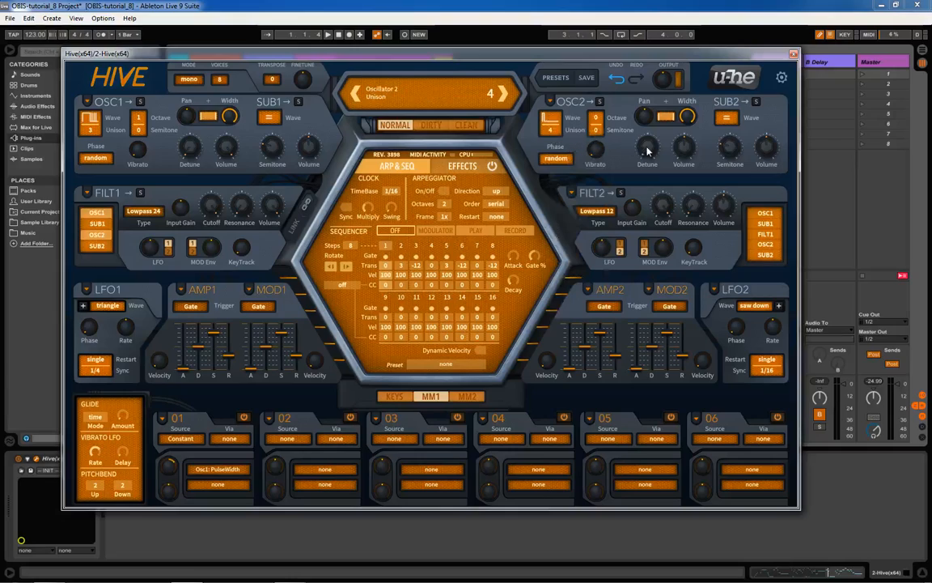
Set oscillator 2's detune to 26.50 and volume to 82.00, and oscillator 1's detune to 10.00, auditioning the clip.
key(space)
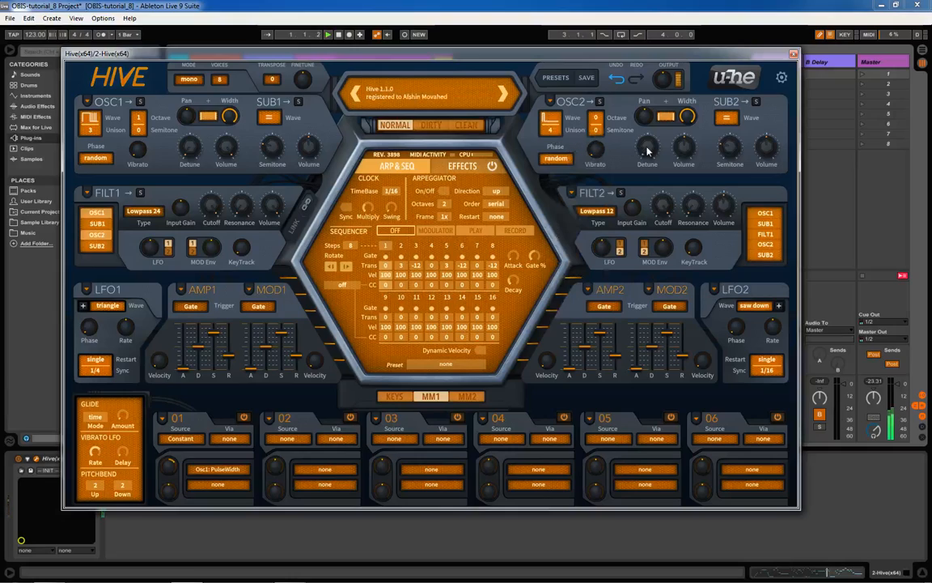
drag(647, 150, 665, 119)
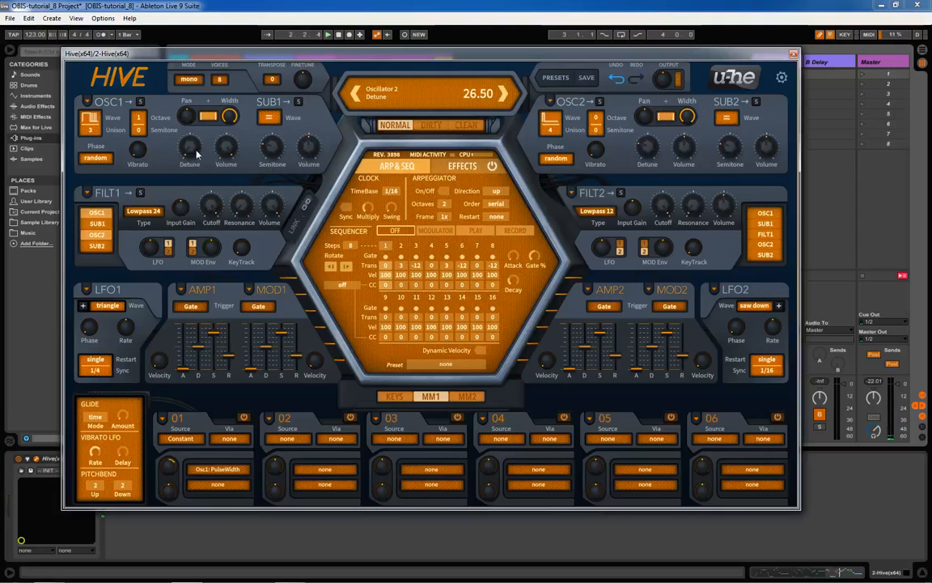
mouse_move(197, 152)
drag(197, 152, 202, 142)
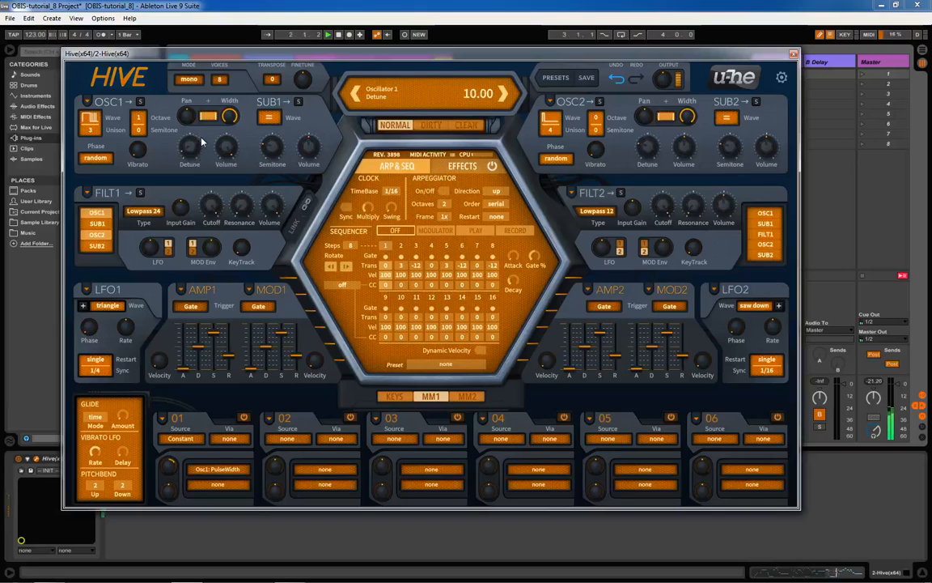
key(space)
mouse_move(685, 152)
mouse_down()
mouse_move(689, 137)
mouse_move(684, 148)
mouse_up()
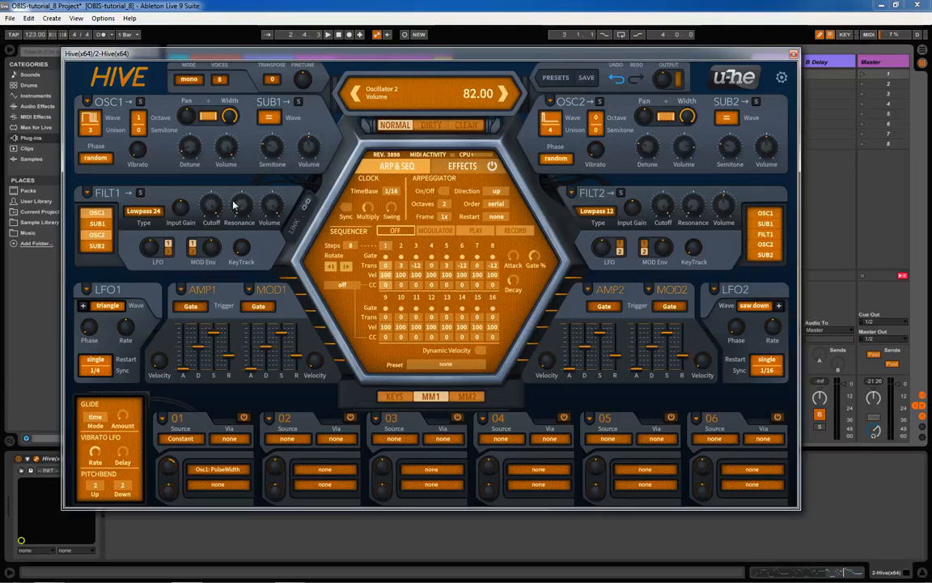
Route the sub oscillators into filter 1 and set Sub 1 to a Triangle wave at volume 32.50.
click(96, 246)
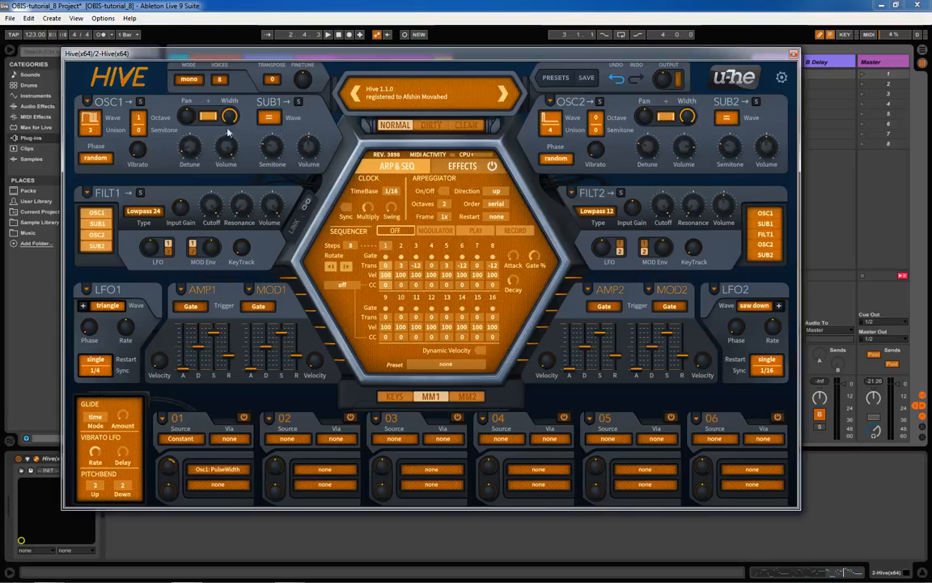
click(269, 118)
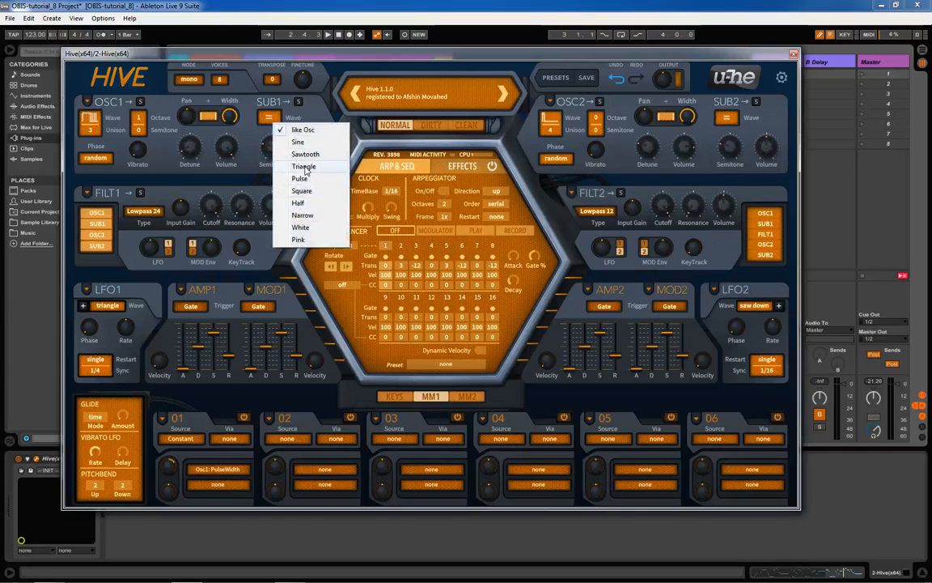
click(304, 167)
drag(280, 154, 298, 168)
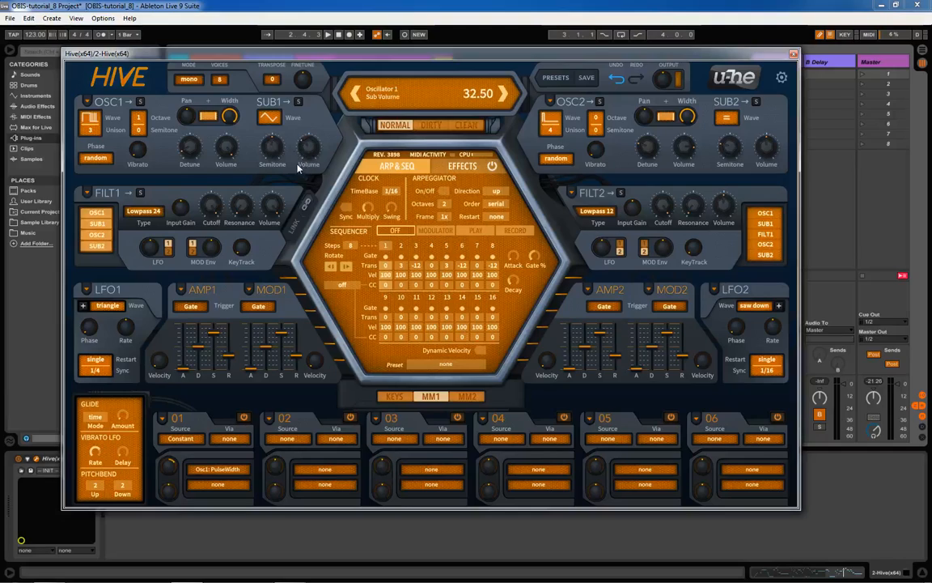
Set Sub 2 to White noise and adjust its volume.
click(724, 118)
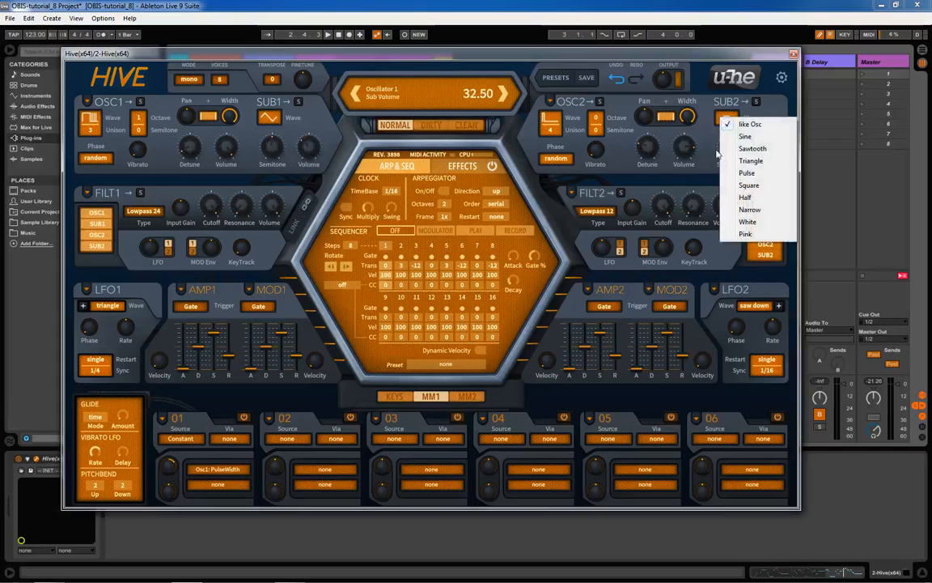
click(747, 222)
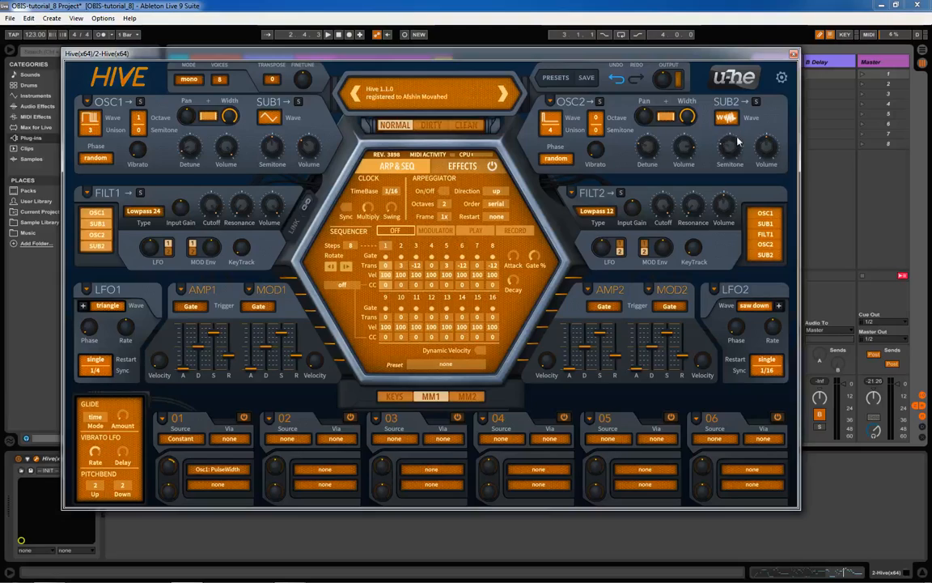
mouse_move(767, 149)
mouse_down()
mouse_move(769, 160)
mouse_move(767, 152)
mouse_up()
Raise amp envelope 1's decay and sustain to maximum and lower amp envelope 2's sustain to minimum.
drag(200, 349, 221, 300)
drag(603, 335, 600, 371)
During playback, set filter 1's cutoff to 76.50 and filter 2's to 50.50, adjusting the resonance of both filters.
key(space)
drag(213, 210, 215, 301)
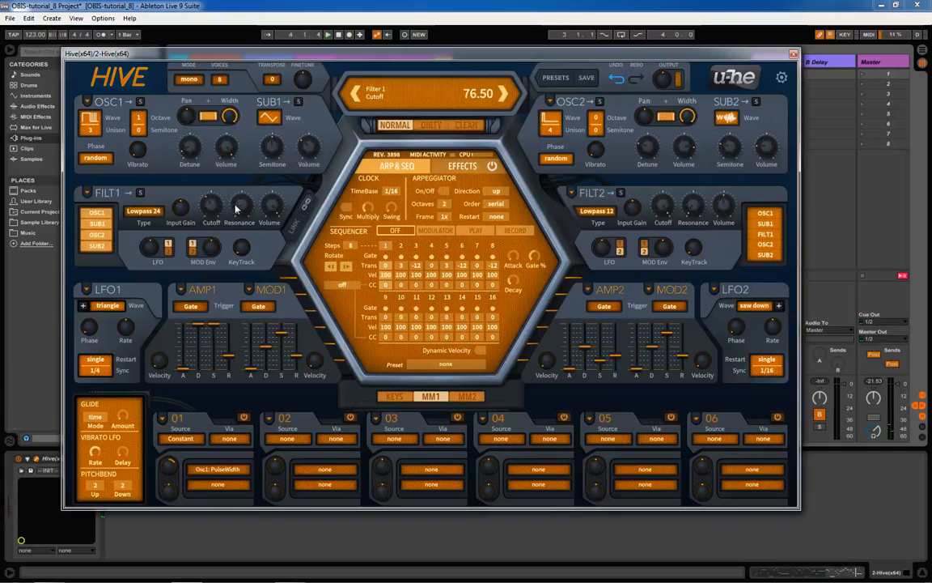
drag(252, 208, 257, 196)
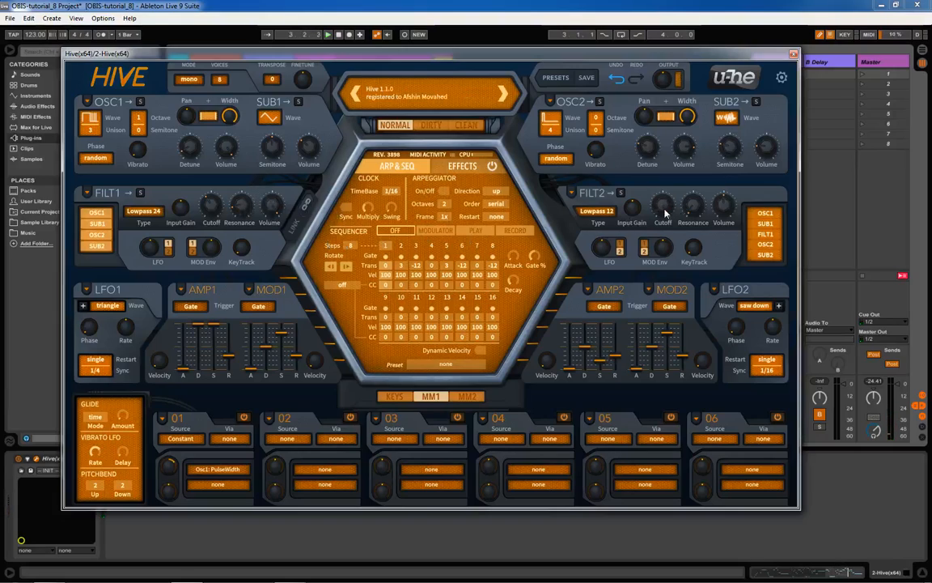
drag(665, 212, 639, 334)
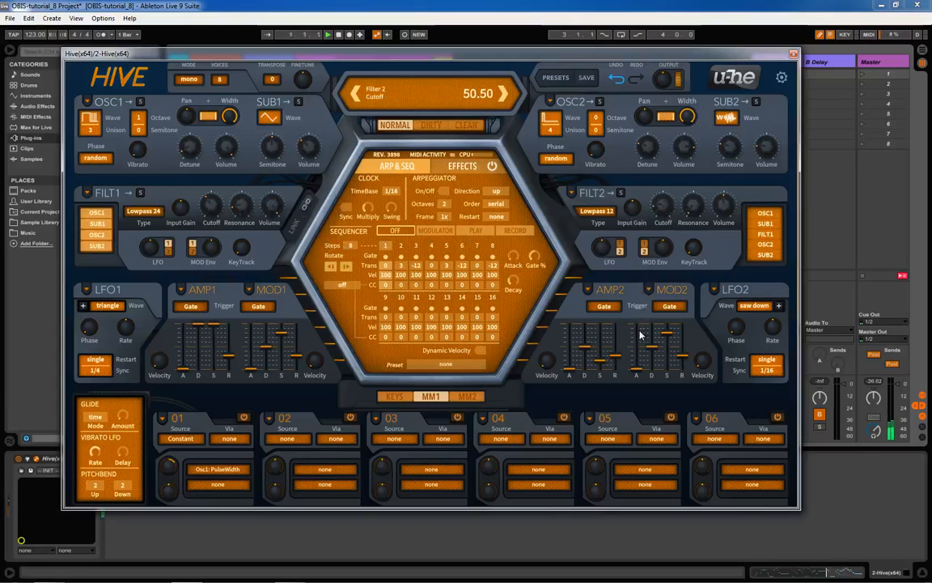
drag(693, 213, 693, 207)
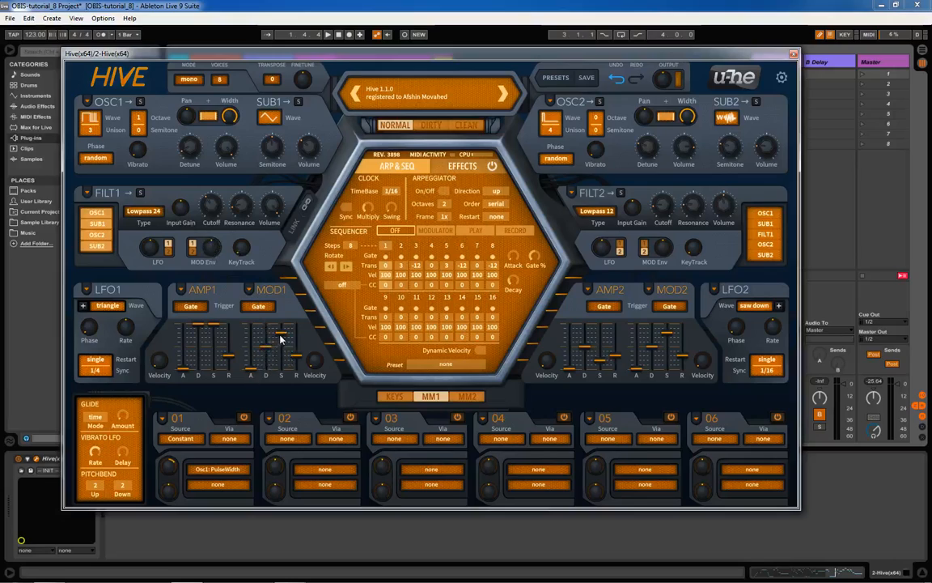
Set mod envelope 1's sustain to 0.00, shorten its decay slightly, and set filter 1's envelope depth to about 72.
drag(281, 375, 281, 387)
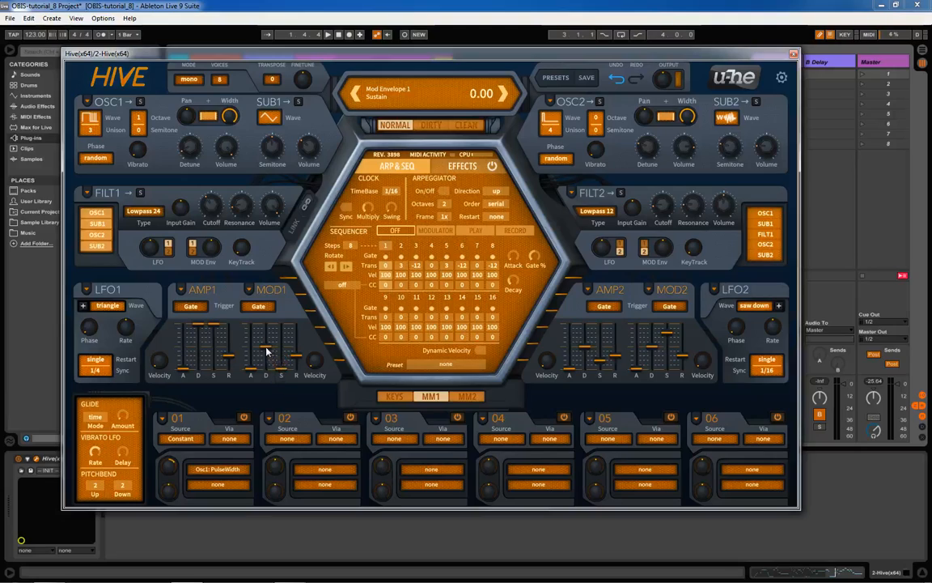
drag(266, 348, 268, 358)
drag(214, 250, 217, 247)
key(space)
scroll(211, 250, up, 11)
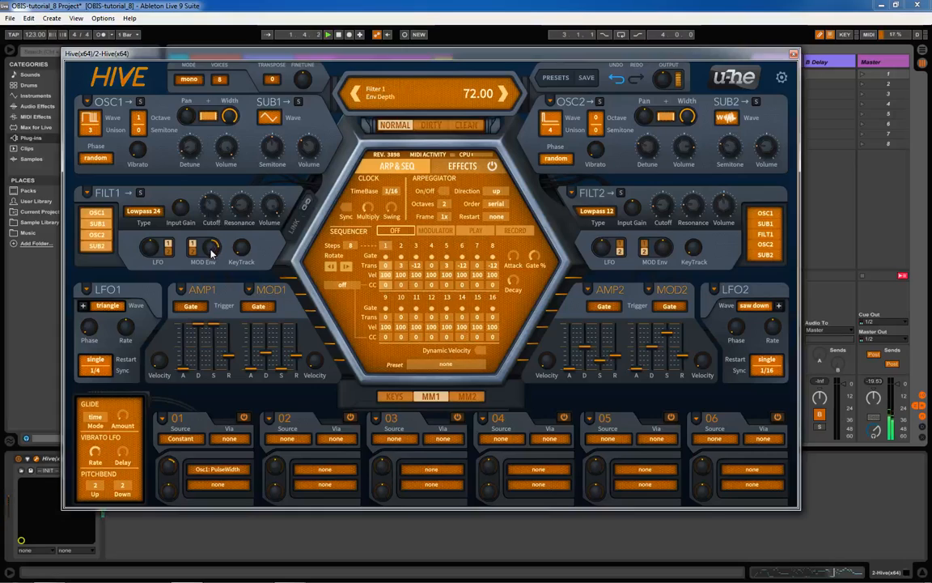
mouse_move(212, 253)
mouse_down()
mouse_move(211, 263)
mouse_move(211, 243)
mouse_move(211, 271)
mouse_move(212, 253)
mouse_up()
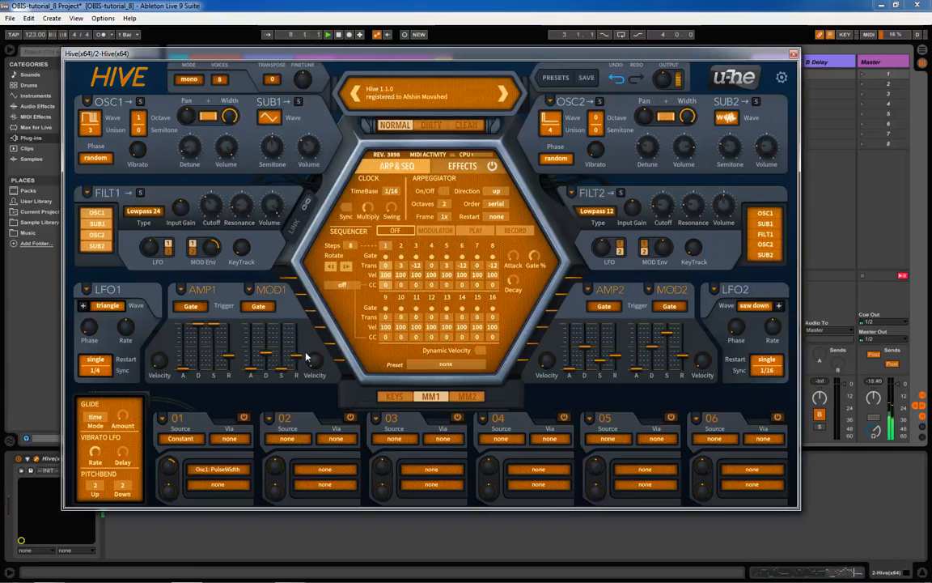
Lengthen mod envelope 1's release slightly, set filter 1's cutoff to 72.50 and fine-tune its envelope depth.
drag(297, 356, 297, 351)
mouse_move(214, 249)
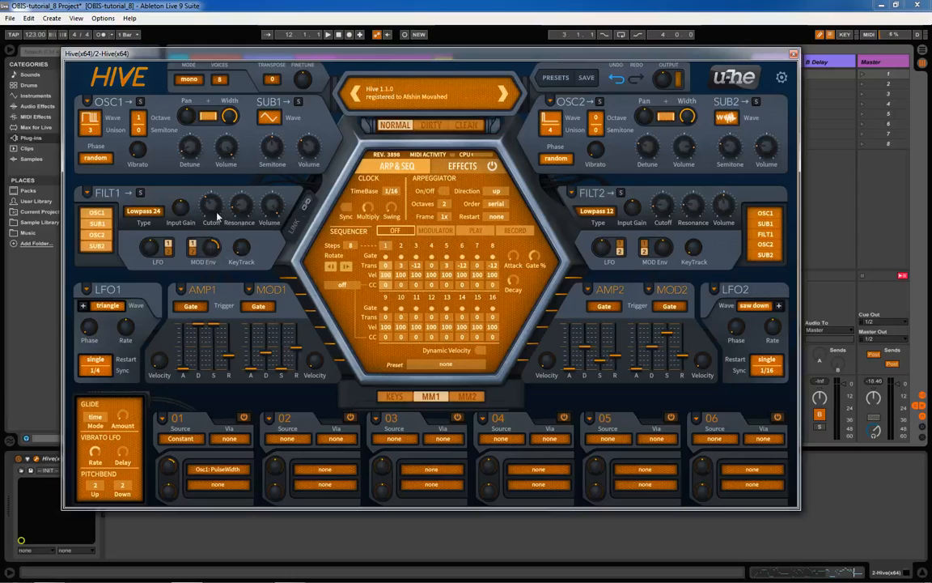
mouse_move(215, 210)
drag(216, 208, 211, 207)
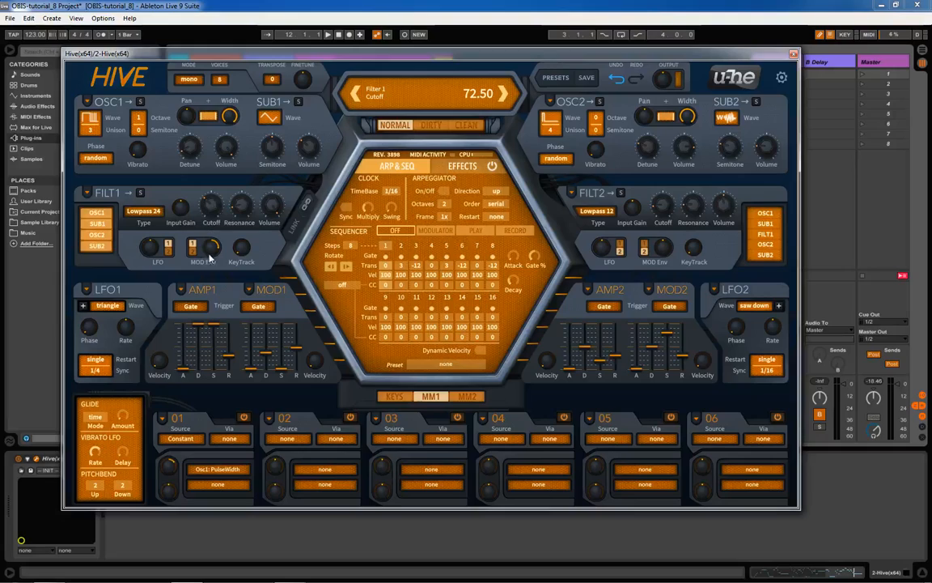
drag(211, 256, 211, 251)
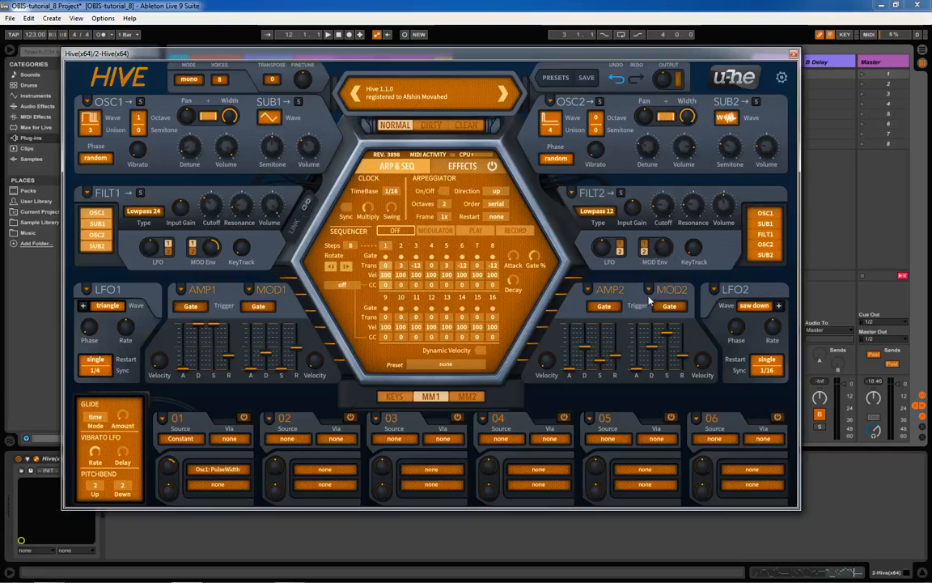
Raise filter 2's modulation envelope depth during playback, with mod envelope 1 as its source.
click(646, 243)
mouse_move(663, 251)
mouse_down()
mouse_move(672, 232)
mouse_move(658, 266)
mouse_move(674, 251)
mouse_up()
key(space)
click(645, 245)
Set mod envelope 2's sustain to 0.00 and shorten its decay.
drag(667, 328, 664, 386)
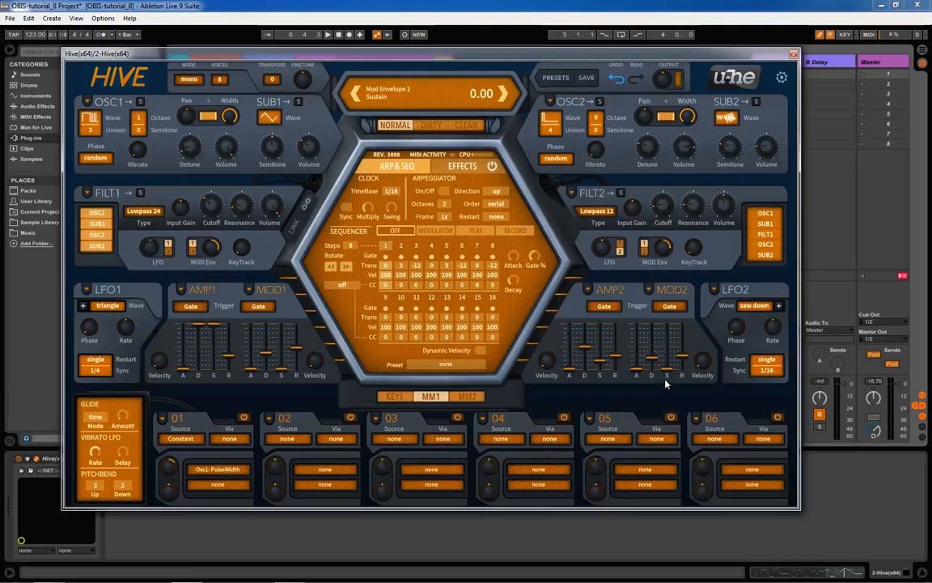
mouse_move(652, 366)
mouse_down()
mouse_move(687, 360)
mouse_move(684, 374)
mouse_move(656, 357)
mouse_move(656, 378)
mouse_move(661, 369)
mouse_up()
In modulation matrix slot 2, route Mod2 to the tune of oscillators 1 and 2.
click(288, 440)
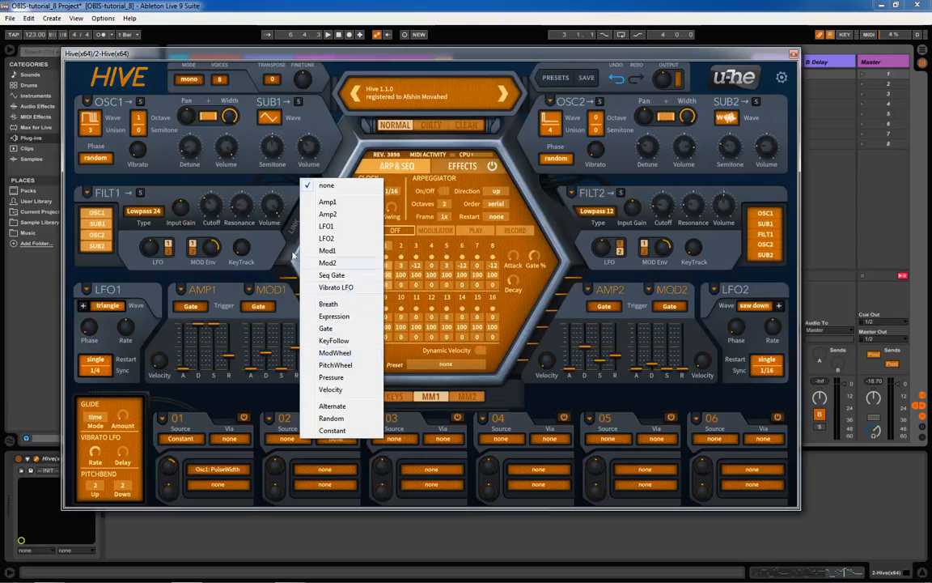
click(328, 263)
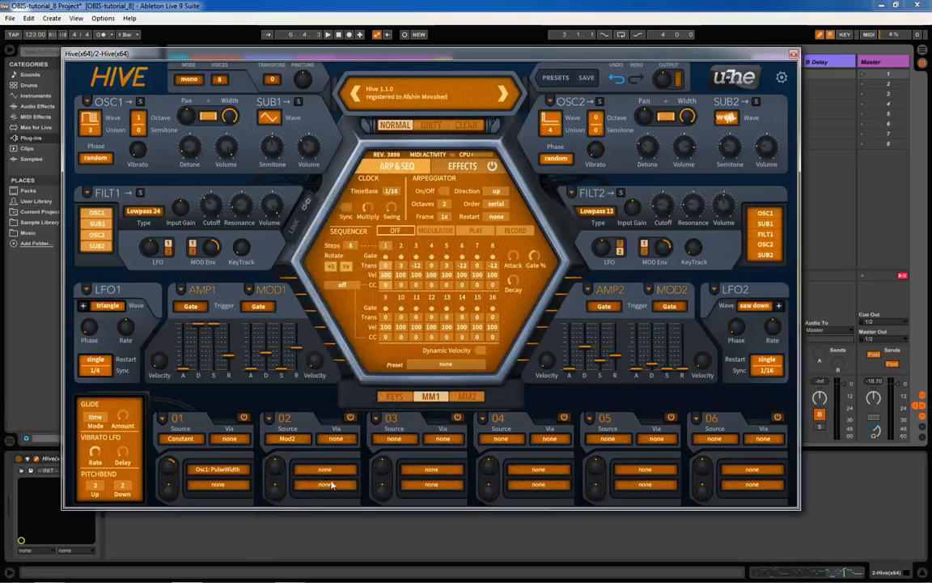
drag(314, 472, 139, 130)
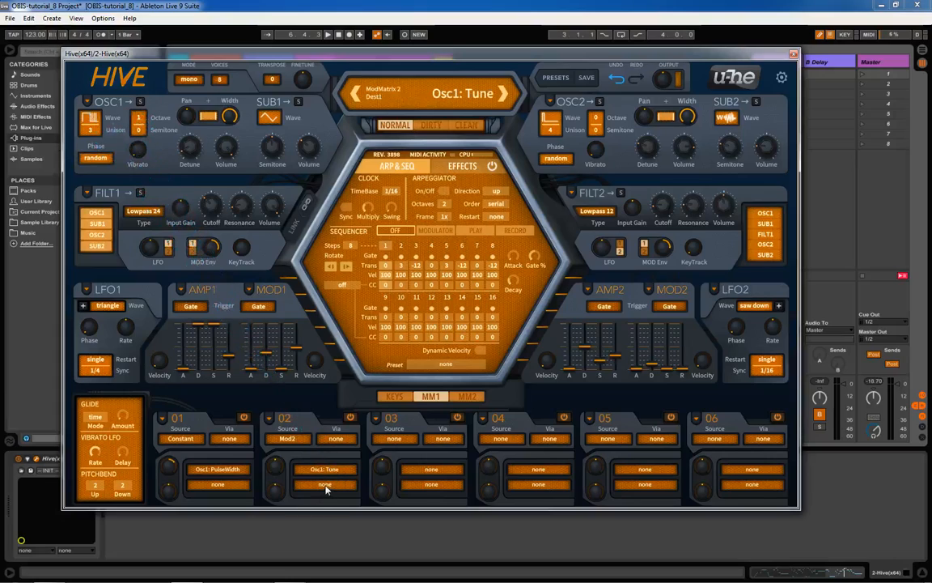
drag(326, 485, 599, 134)
Set matrix slot 2's first depth to 80.00, adjust the second depth, and fine-tune mod envelope 2's decay while auditioning.
mouse_move(281, 471)
mouse_down()
mouse_move(280, 458)
mouse_move(278, 468)
mouse_up()
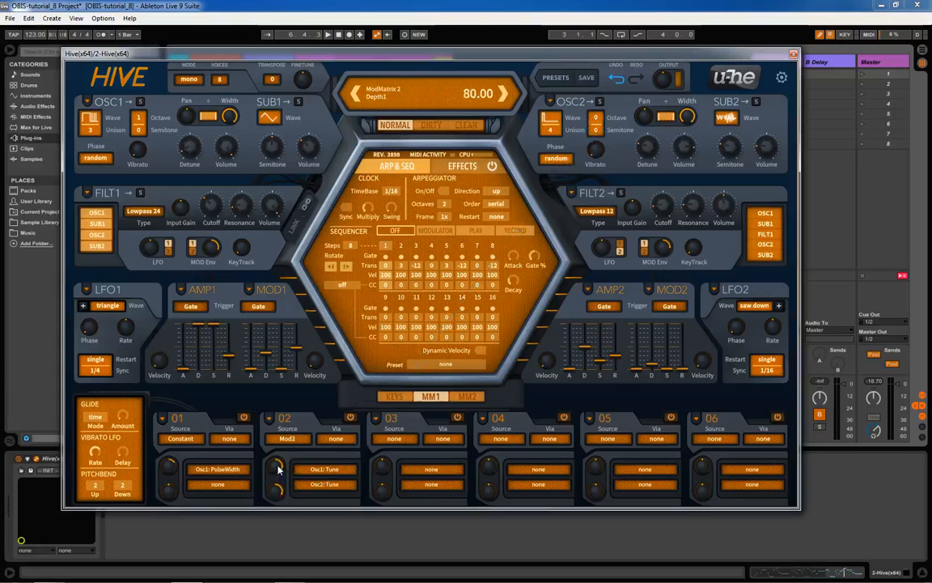
drag(275, 487, 276, 481)
mouse_move(654, 367)
mouse_down()
mouse_move(662, 339)
mouse_move(654, 367)
mouse_up()
key(space)
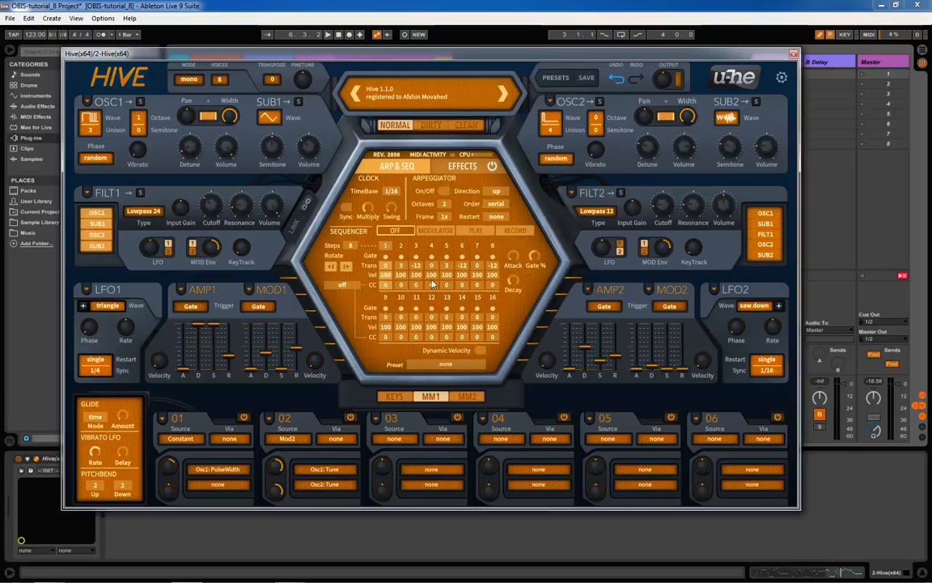
Close the Hive window, unsolo the 2 Hive(x64) track and play it together with all the other tracks.
click(794, 55)
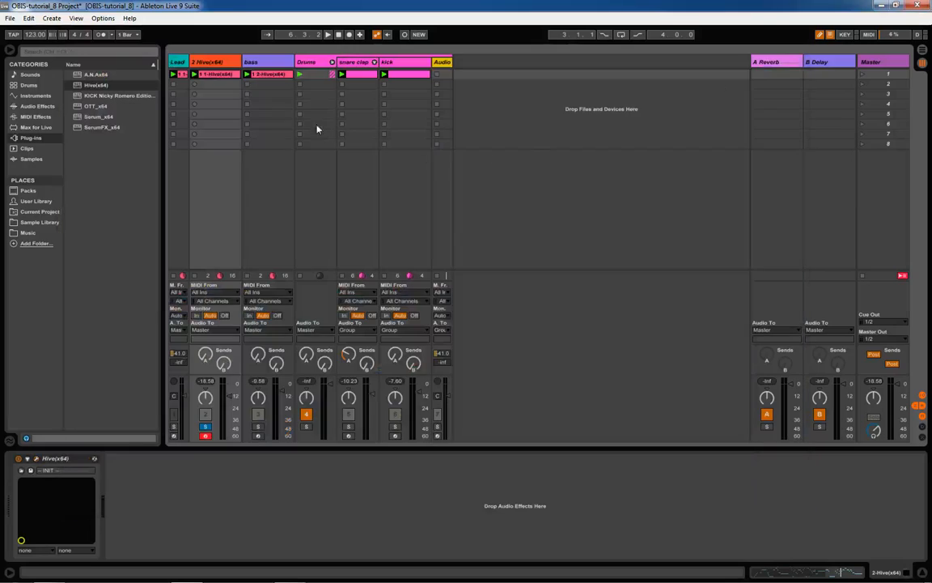
click(202, 63)
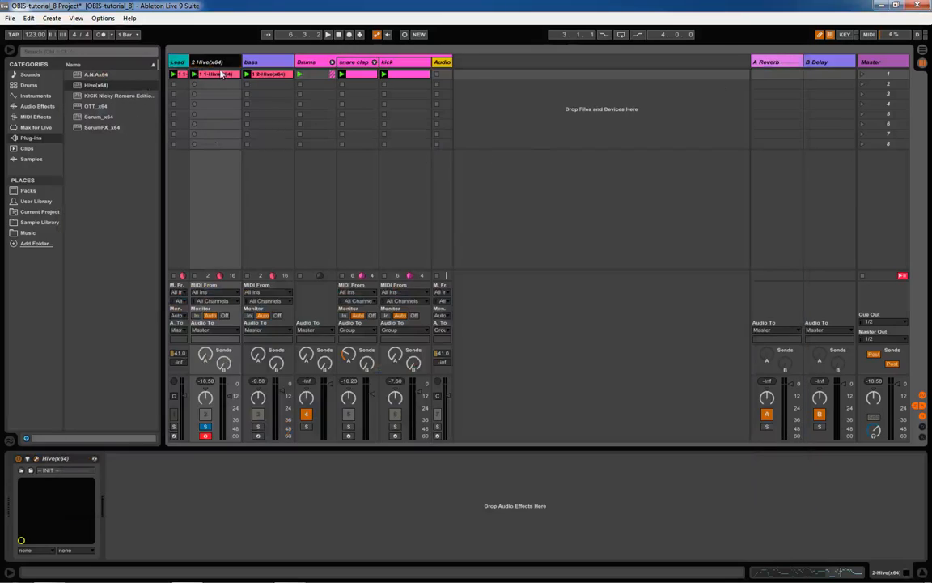
click(206, 428)
key(space)
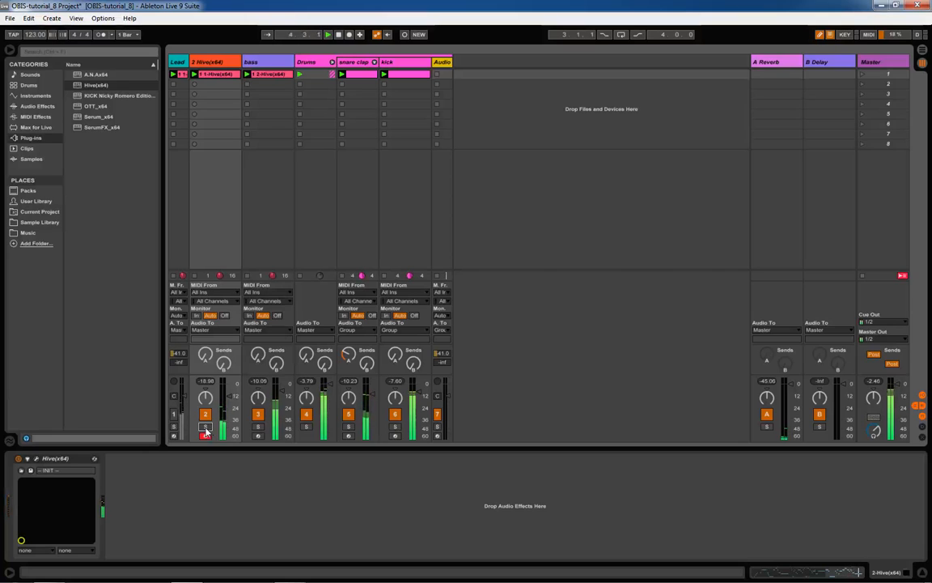
In Hive's effects section, set the distortion type to Foldback and adjust its amount and mix, playing the project to hear it.
click(35, 459)
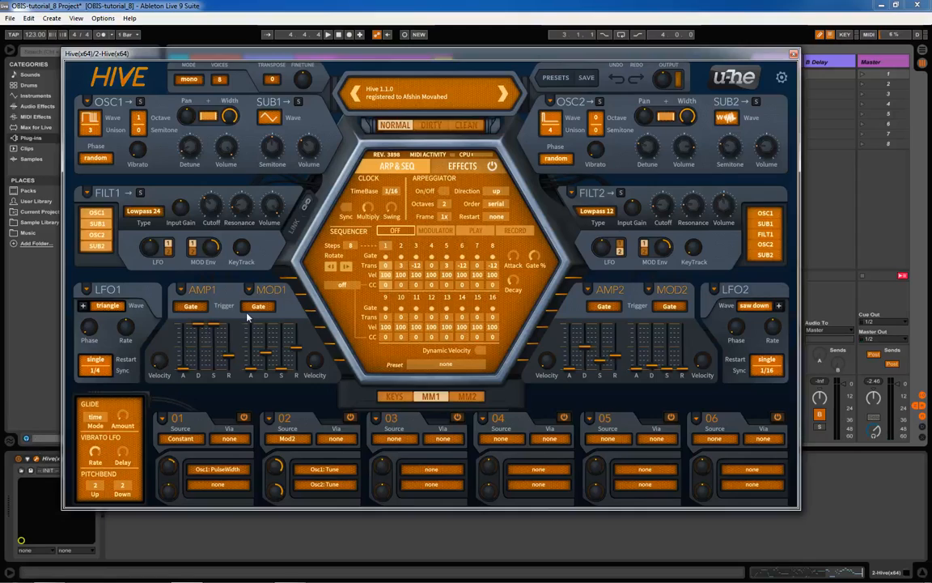
click(463, 168)
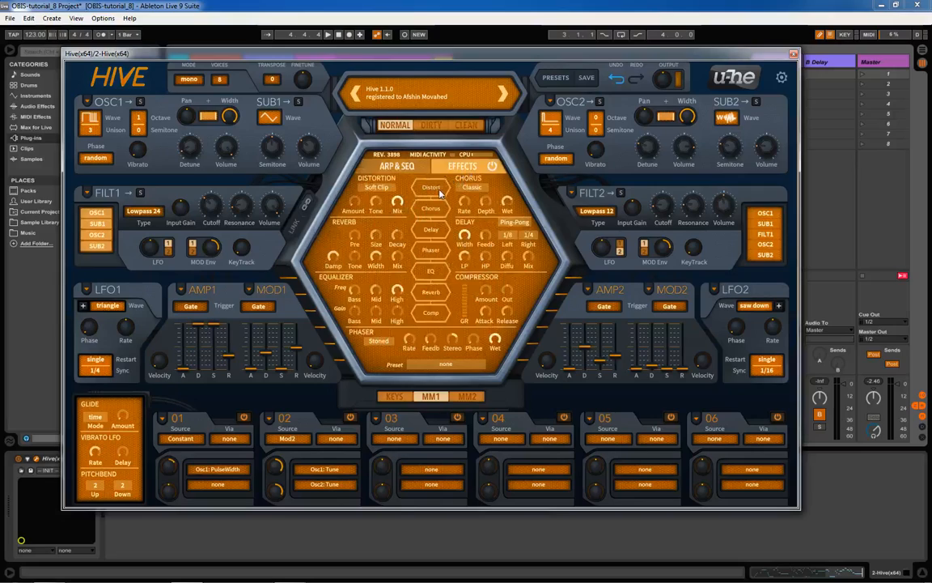
click(386, 188)
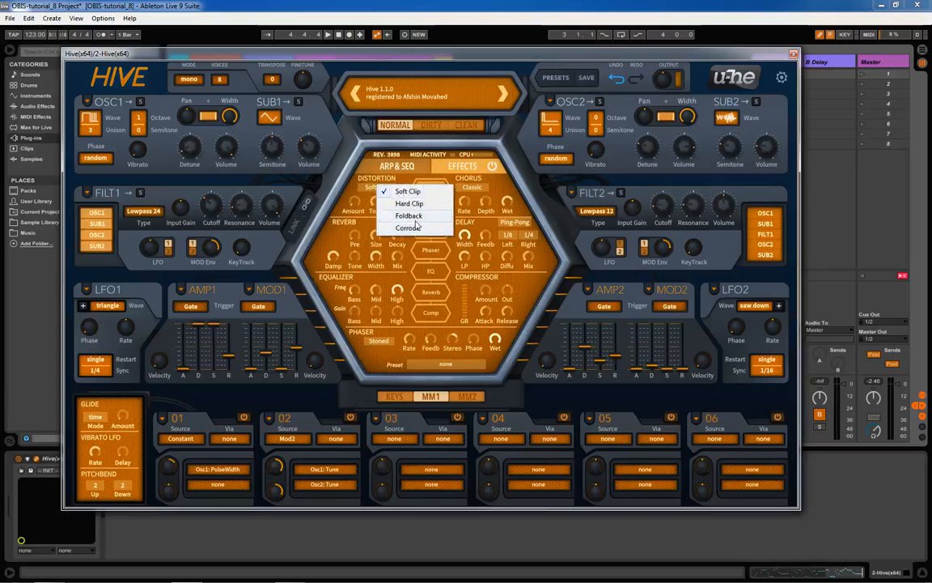
click(416, 217)
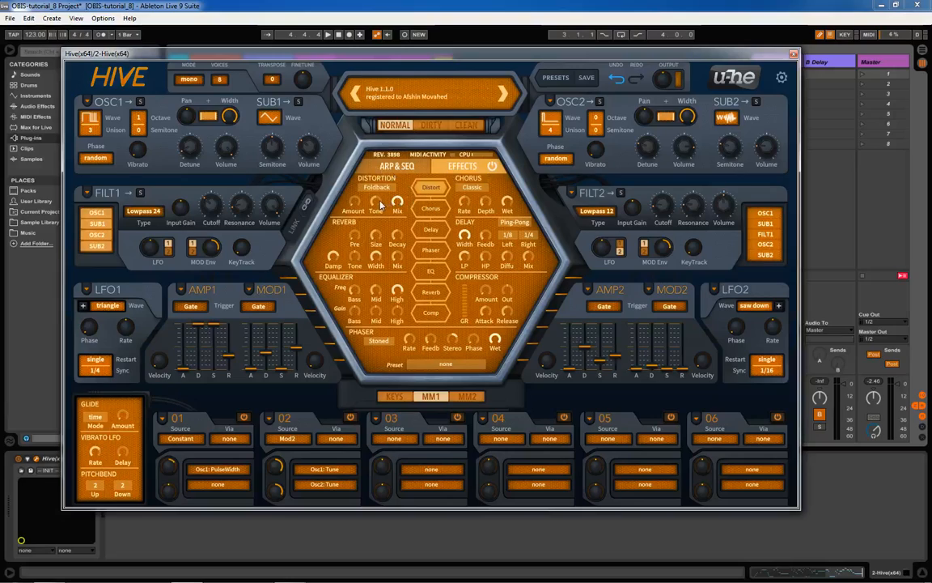
drag(354, 203, 353, 171)
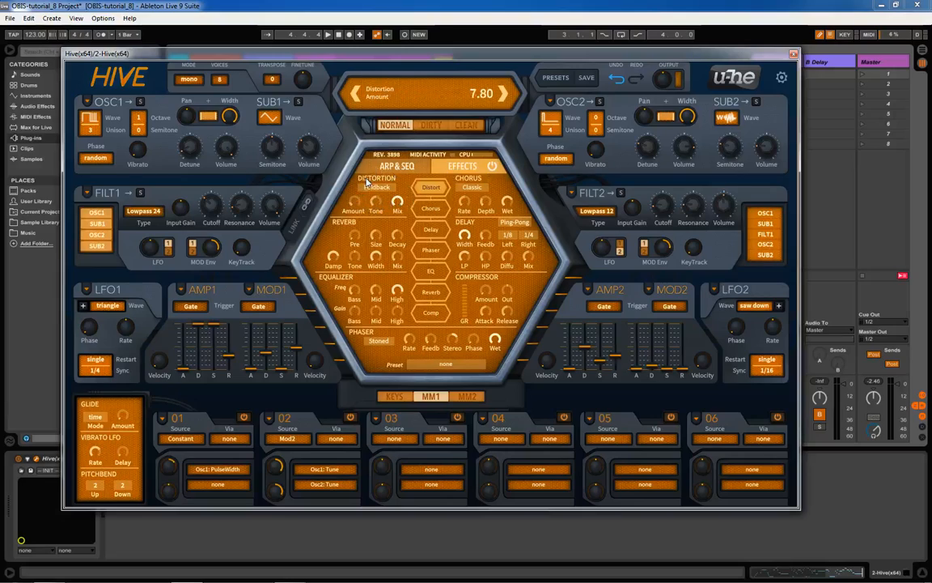
drag(353, 208, 402, 208)
key(space)
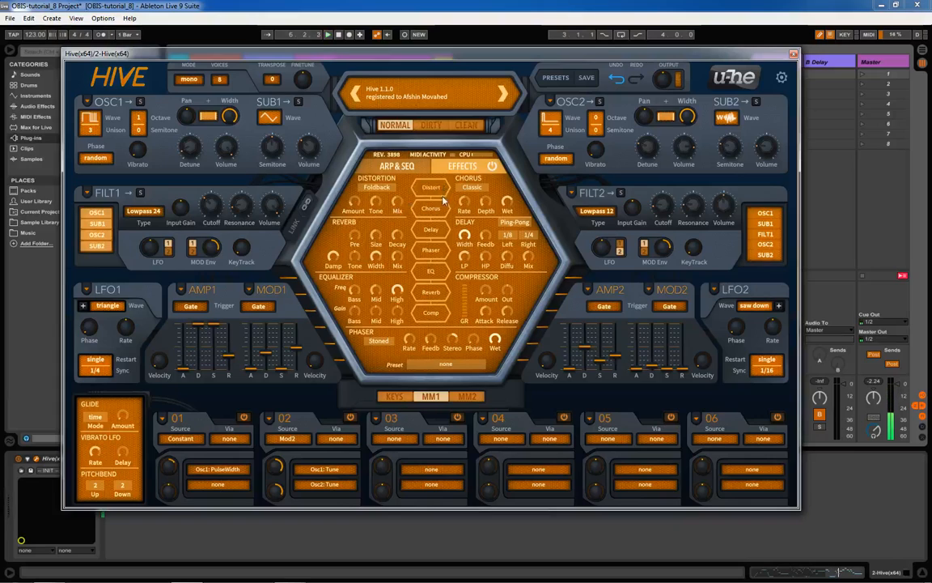
Close Hive, solo the 2 Hive(x64) track and play it alone, reopening the Hive window and shifting it clear.
click(793, 55)
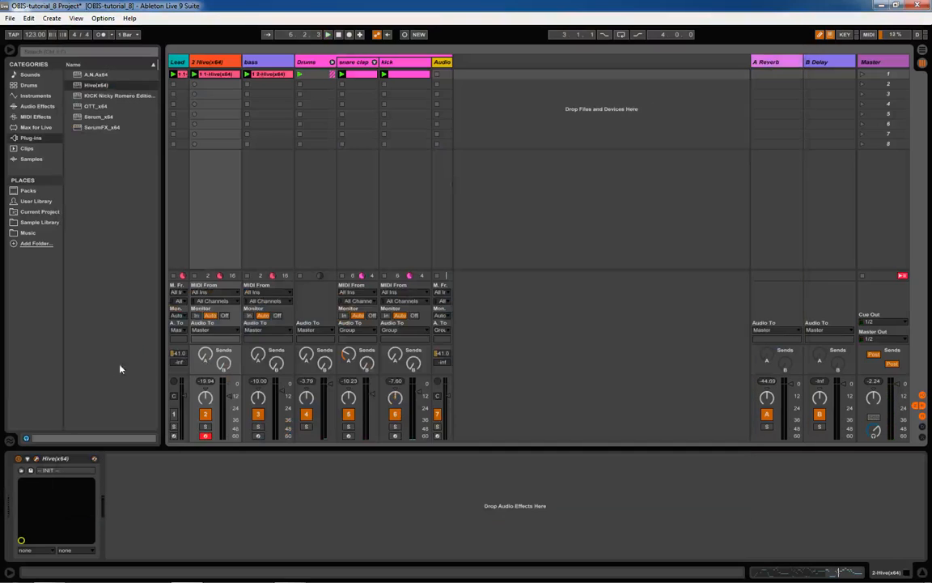
click(206, 427)
key(space)
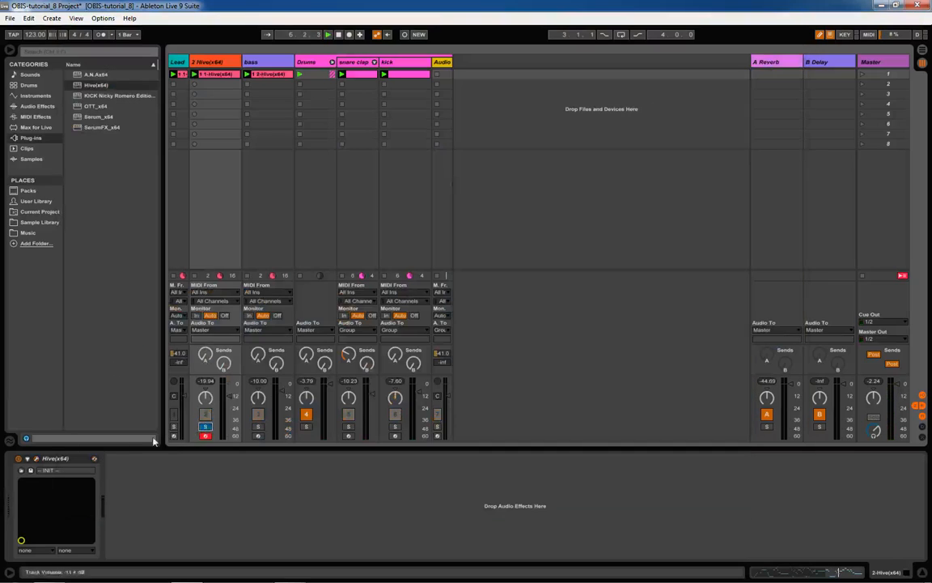
click(37, 459)
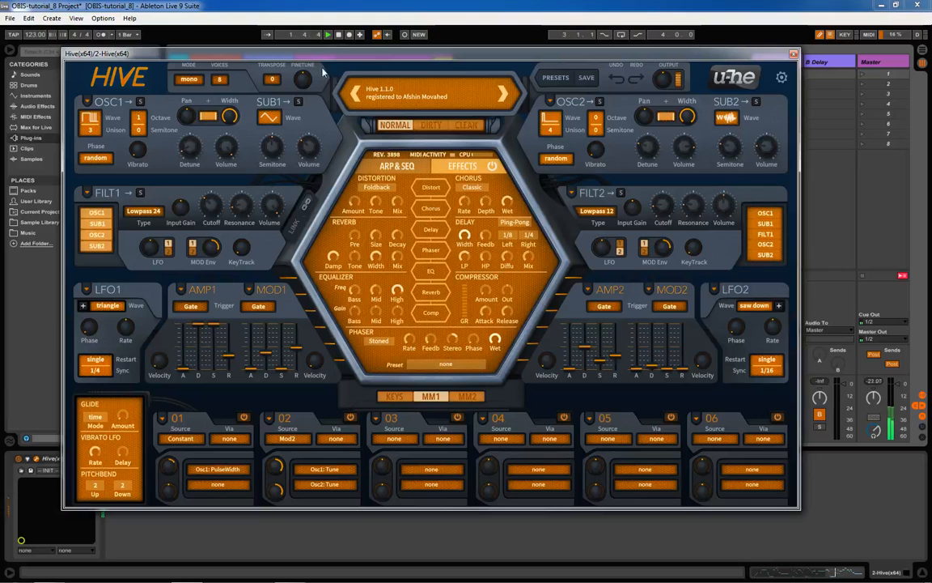
drag(298, 52, 354, 80)
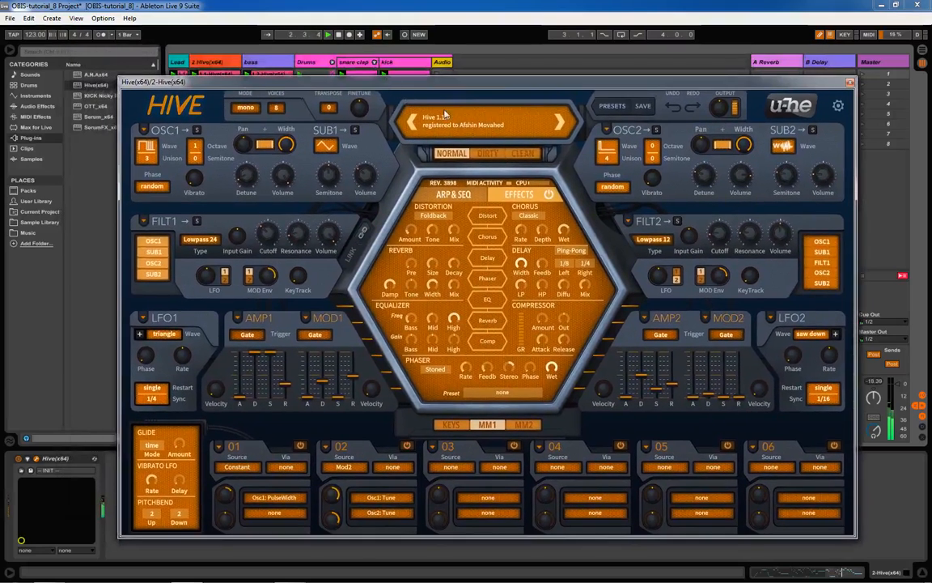
Switch on the distortion and set its mix to 41.00 while auditioning the soloed lead.
click(480, 216)
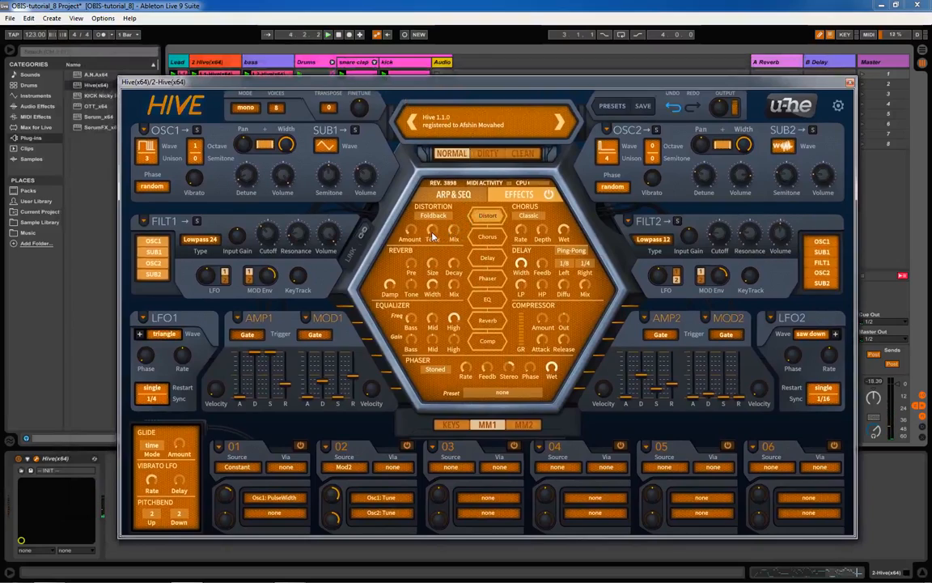
mouse_move(432, 237)
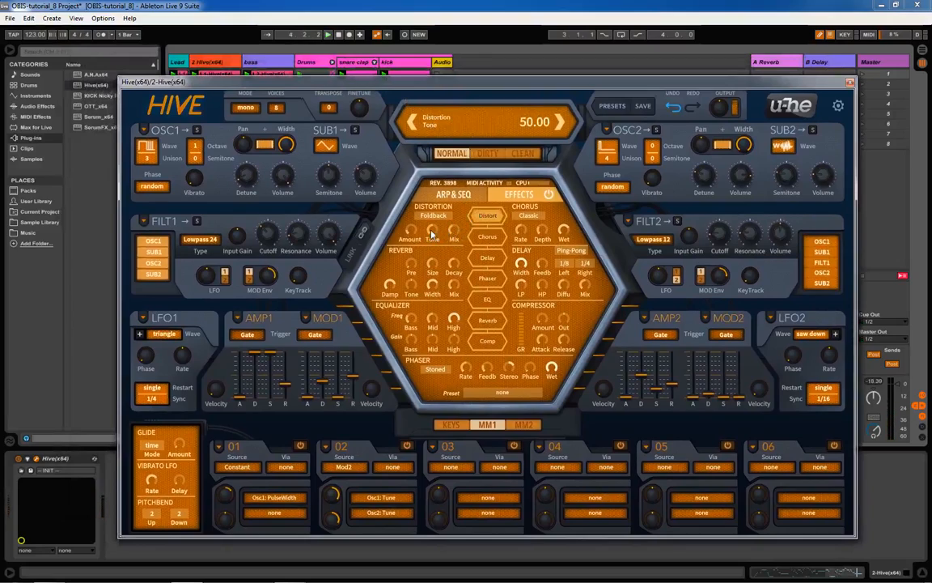
drag(433, 234, 453, 231)
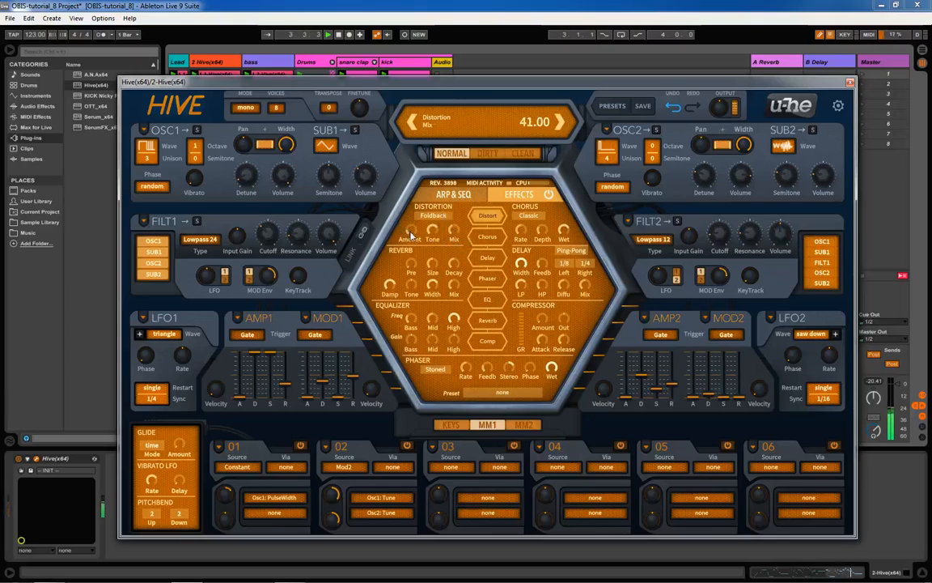
mouse_move(412, 231)
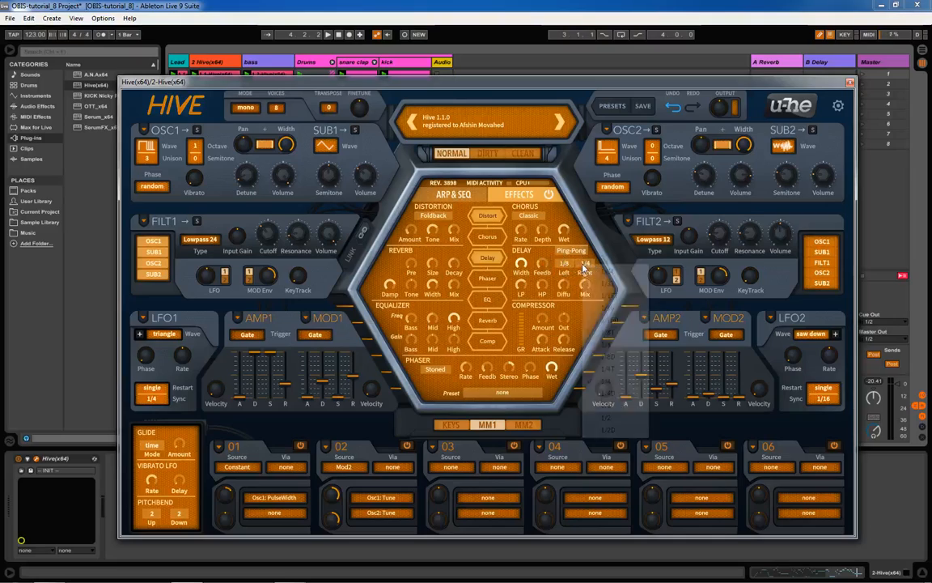
Set the right delay time to 1/8D and bring the delay's dry/wet mix to about 21.50 during playback.
click(585, 264)
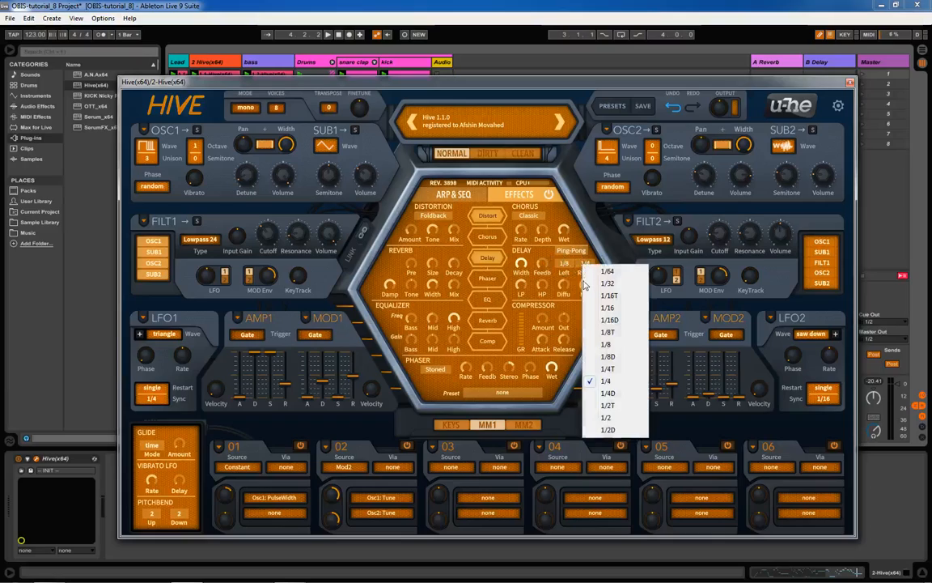
click(607, 357)
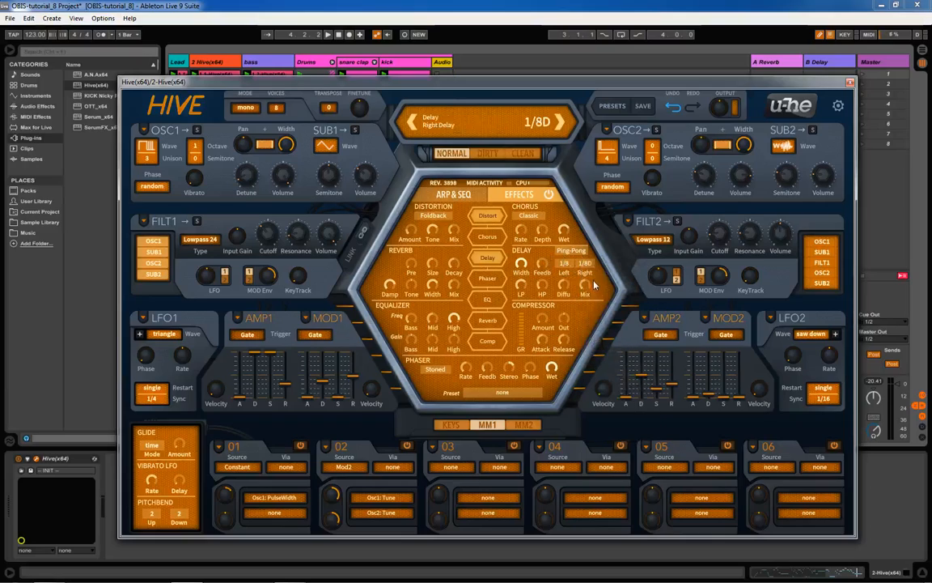
drag(585, 293, 585, 323)
key(space)
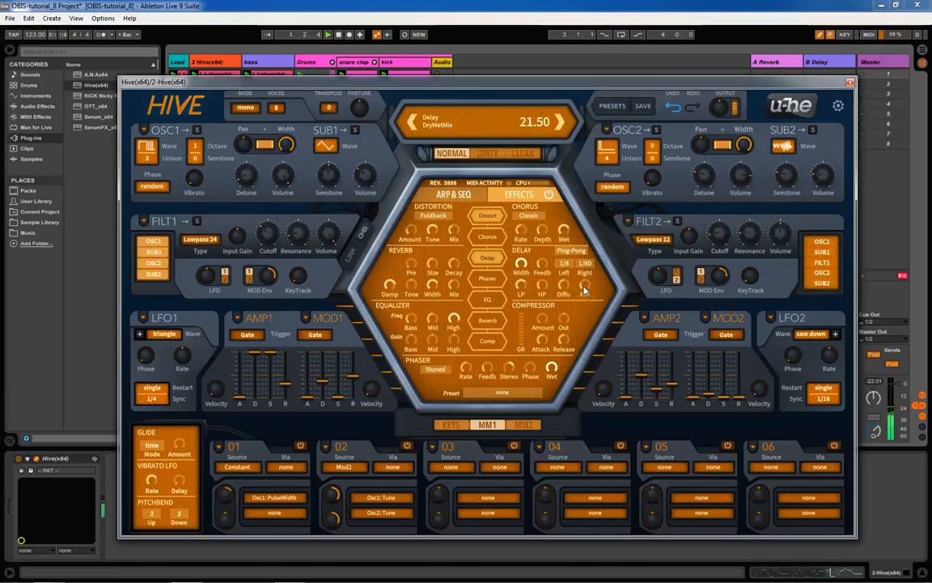
drag(584, 286, 584, 287)
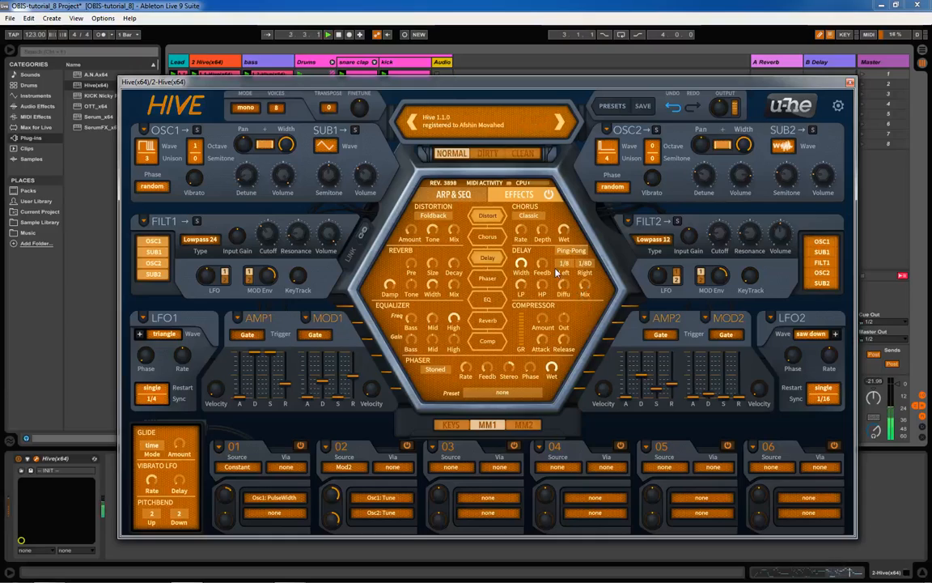
Set the delay's high-pass to 44.50 and adjust its low-pass while listening.
key(space)
mouse_move(545, 284)
mouse_down()
mouse_move(548, 261)
mouse_move(551, 290)
mouse_up()
key(space)
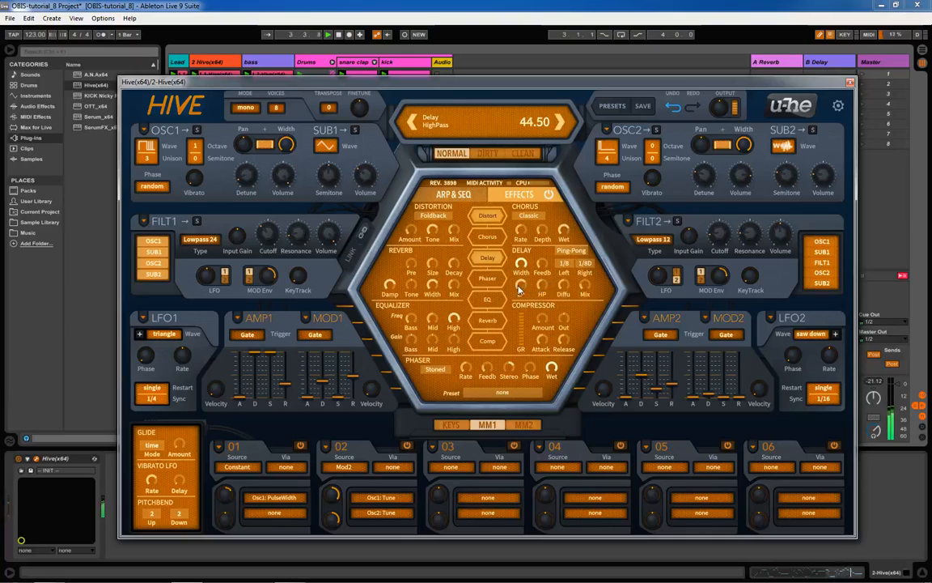
mouse_move(520, 285)
mouse_down()
mouse_move(520, 297)
mouse_move(522, 287)
mouse_up()
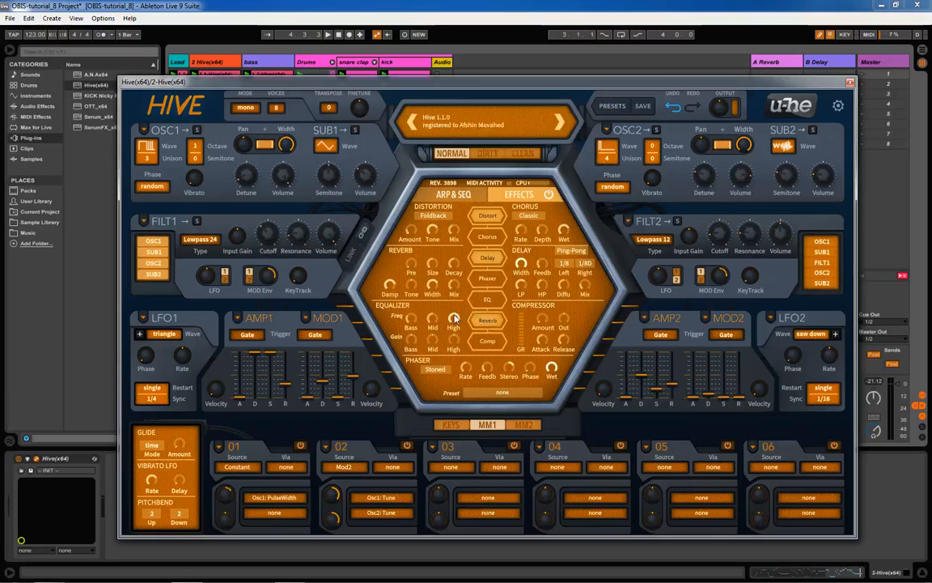
Shape the reverb by setting its decay to 65.00 and adjusting its tone and mix while the lead plays.
key(space)
drag(433, 287, 460, 267)
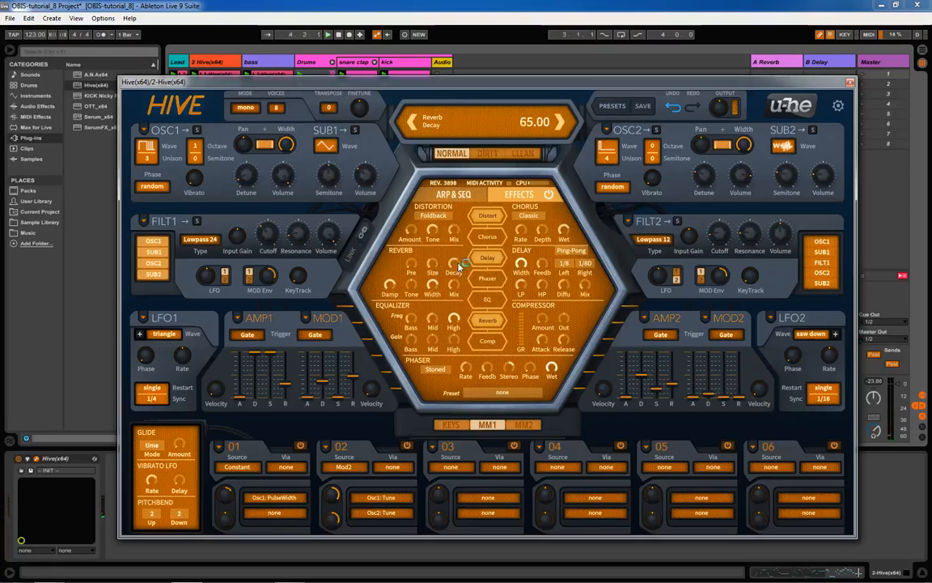
click(413, 284)
mouse_move(454, 284)
mouse_down()
mouse_move(452, 306)
mouse_move(458, 289)
mouse_up()
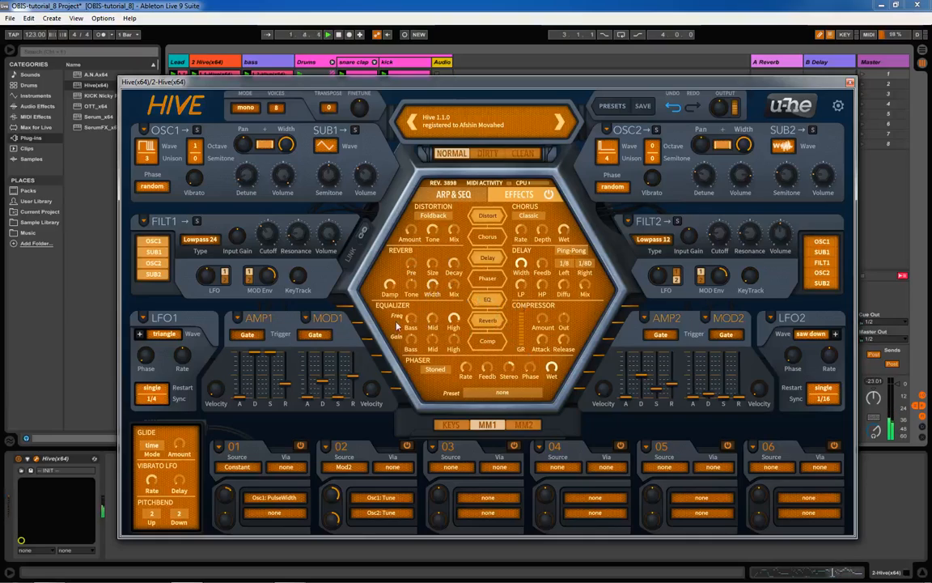
Set the equalizer's bass frequency to 62.00 and bass gain to -6.40 dB, and adjust its high band.
drag(413, 344, 423, 280)
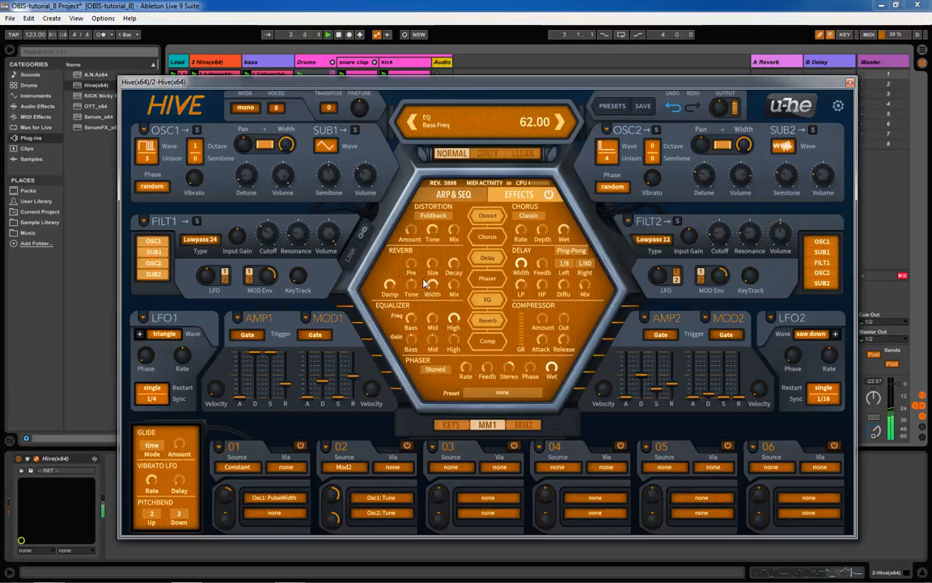
drag(412, 340, 412, 382)
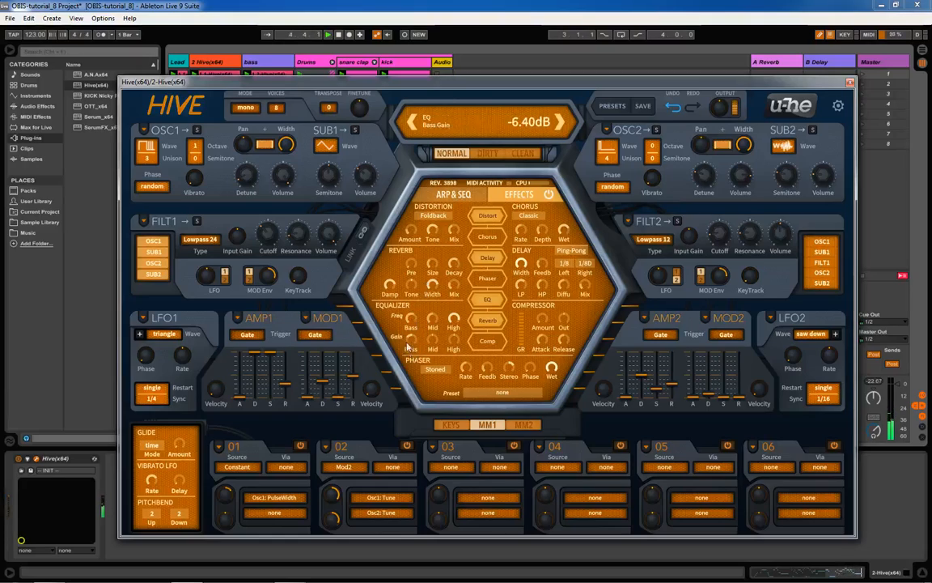
drag(417, 343, 453, 343)
drag(454, 348, 458, 317)
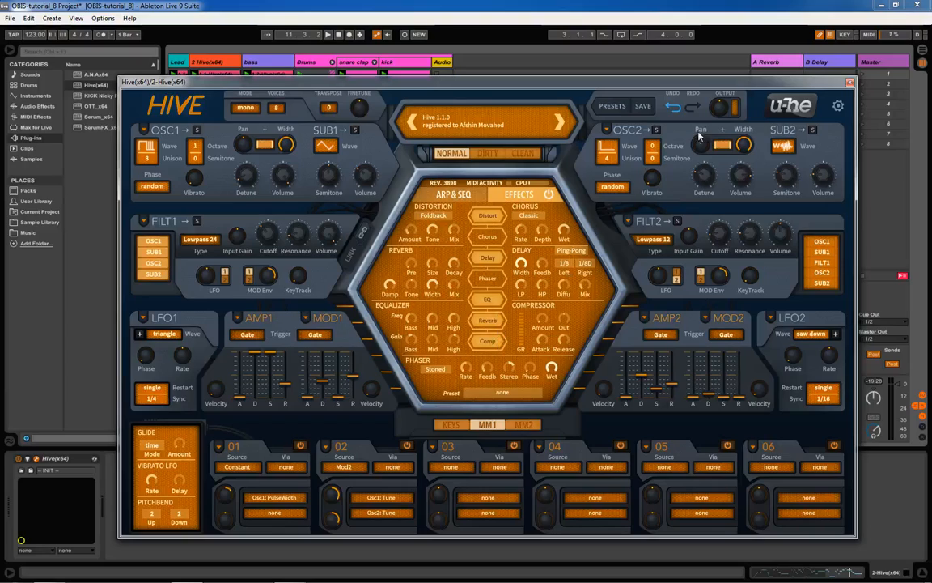
Set the compressor amount to 39% and Hive's main output to 62.00 while auditioning.
scroll(717, 109, down, 5)
drag(543, 322, 544, 319)
mouse_move(551, 320)
mouse_down()
mouse_move(549, 310)
mouse_move(548, 326)
mouse_up()
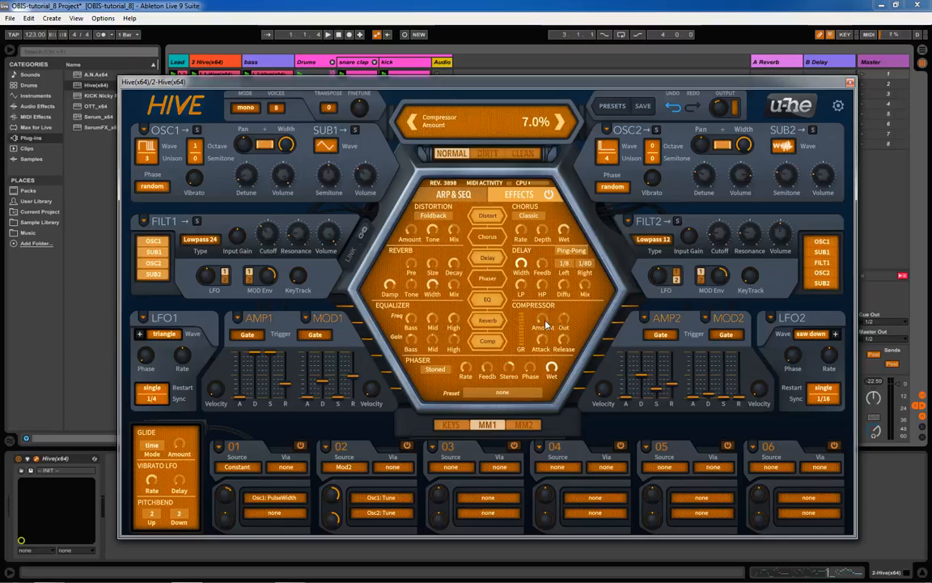
drag(547, 324, 549, 321)
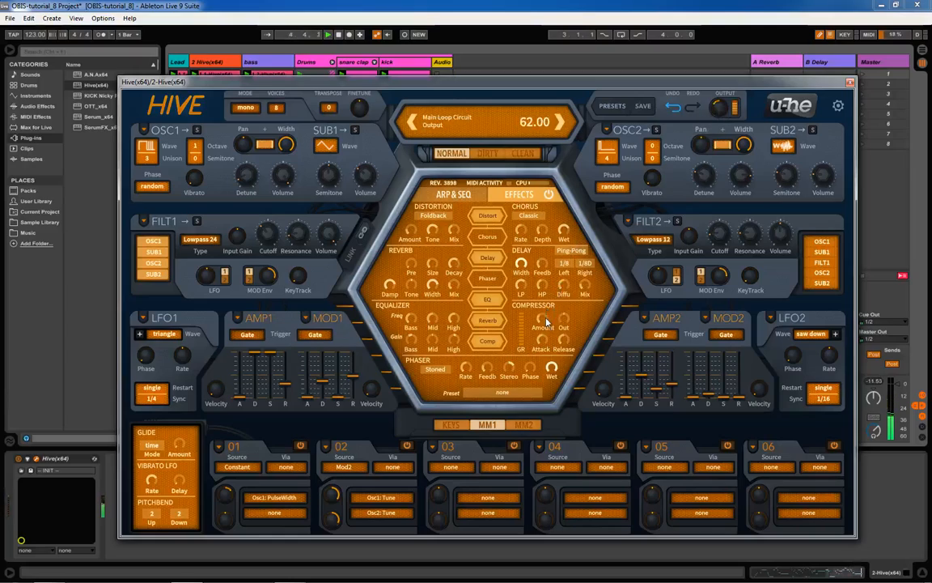
drag(548, 321, 547, 320)
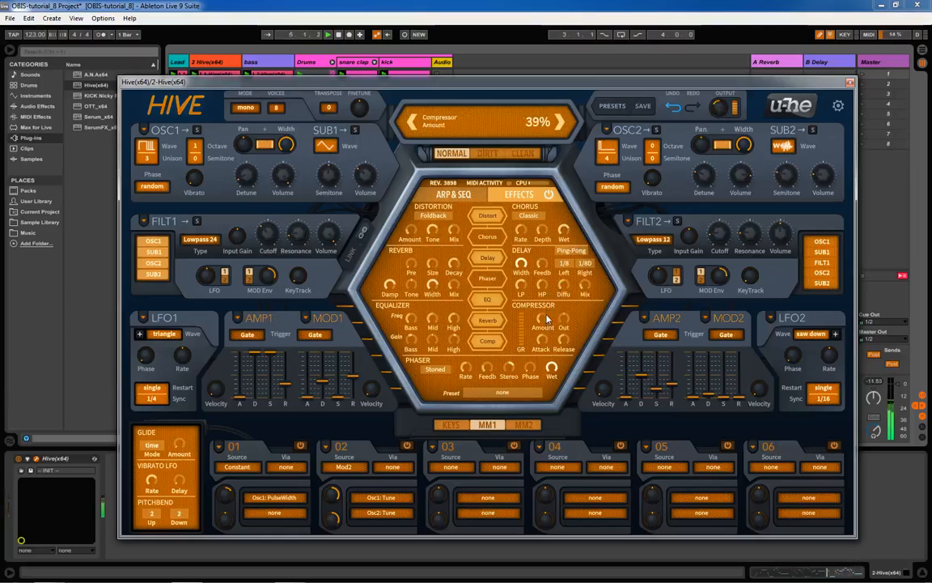
Close the Hive window and unsolo the 2 Hive(x64) track to hear the lead in the full mix.
click(851, 83)
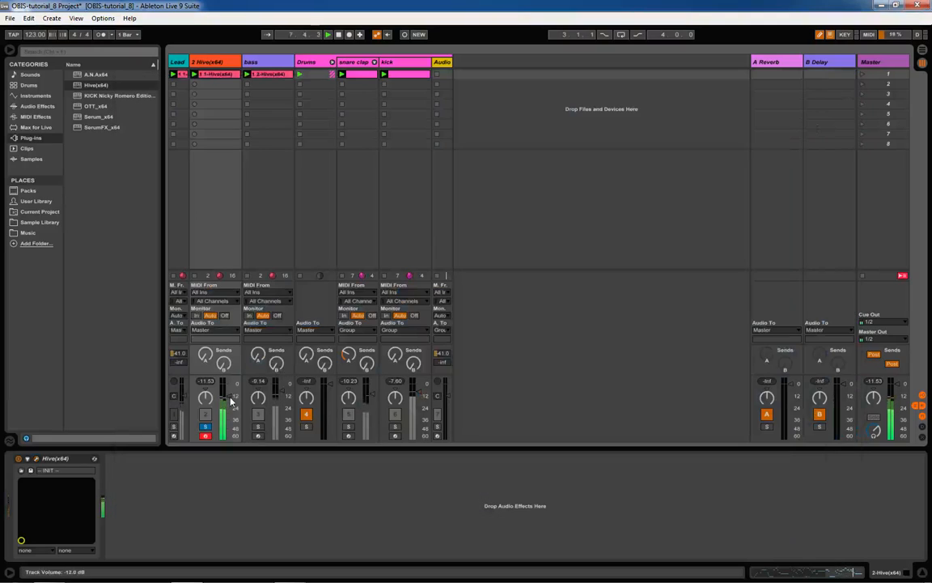
click(206, 425)
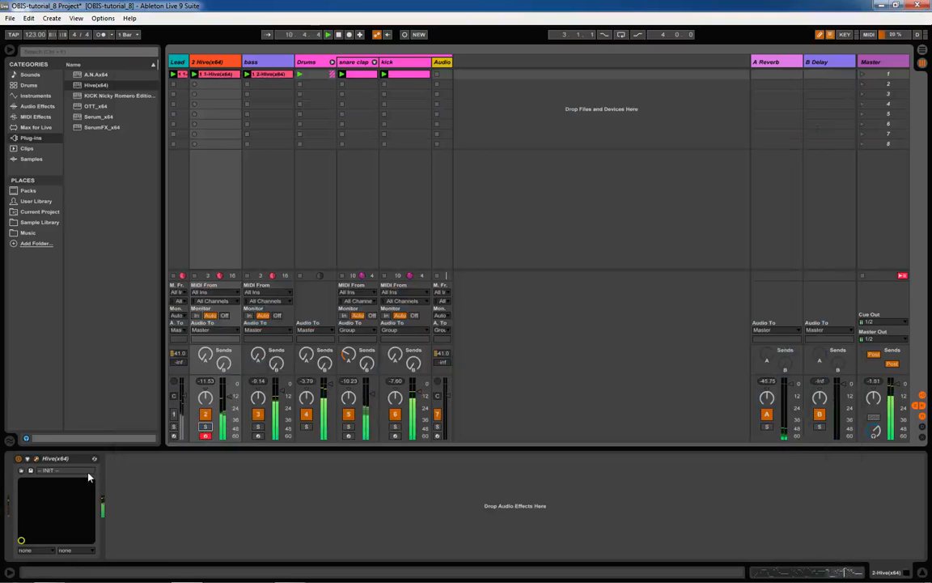
Reopen the Hive window, reposition it over the session, and set oscillator 2's vibrato to 0.00.
click(37, 459)
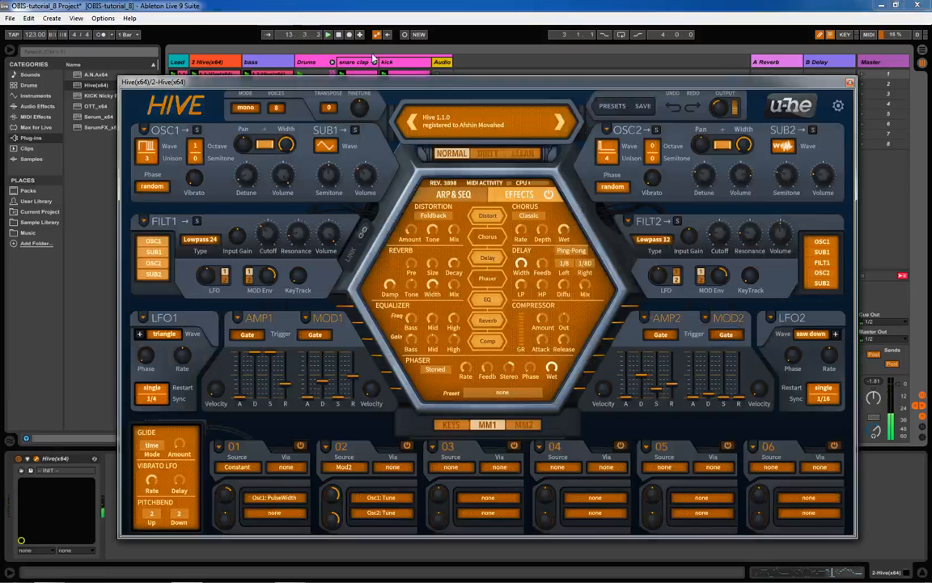
drag(351, 84, 343, 65)
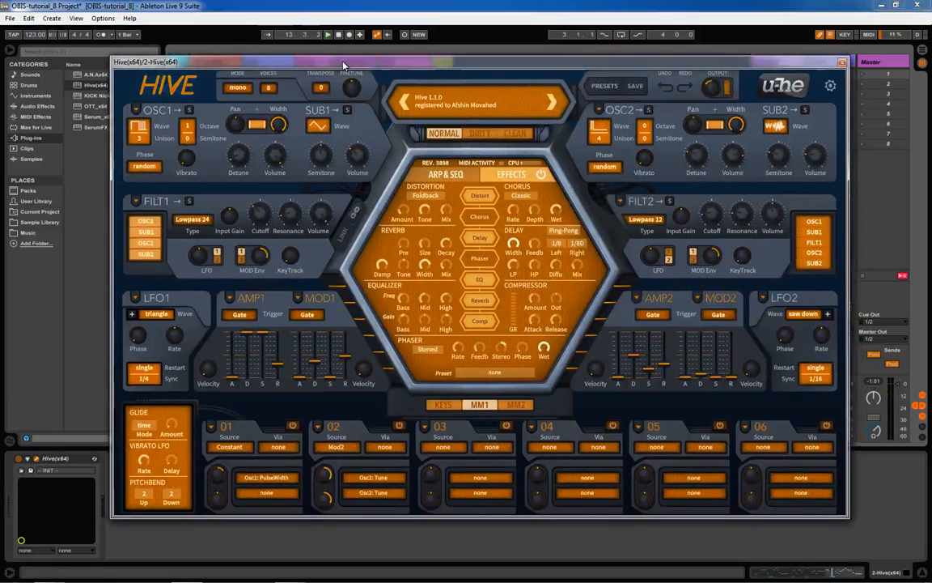
drag(352, 63, 377, 64)
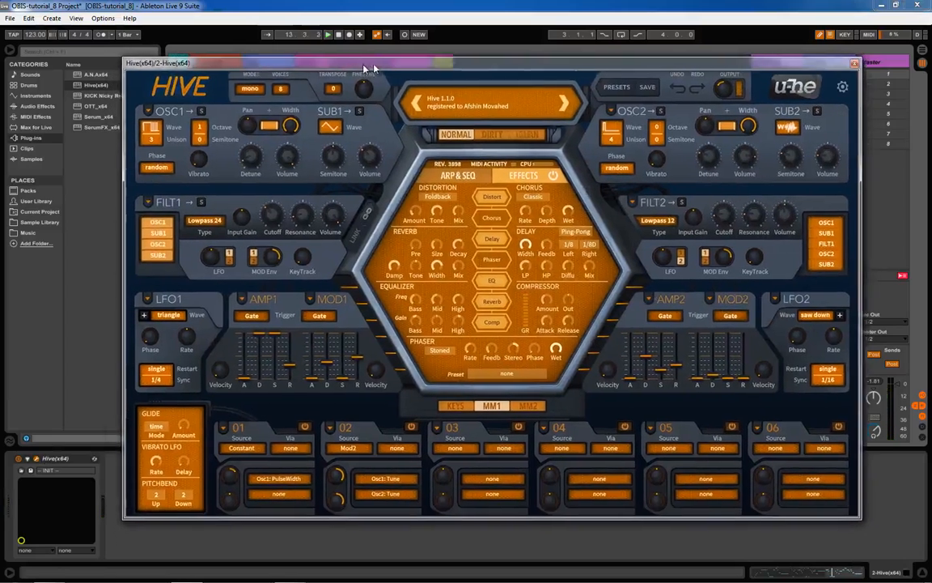
drag(233, 63, 192, 41)
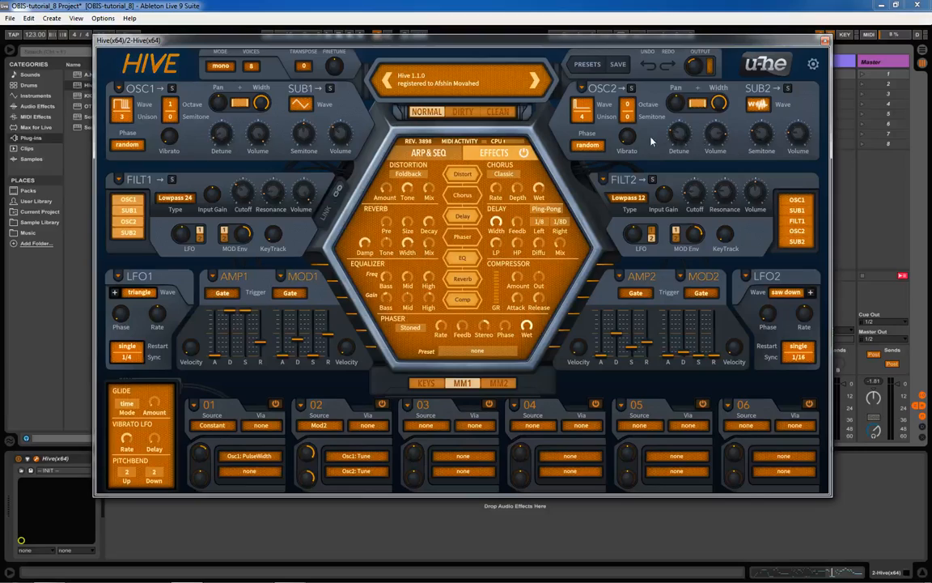
drag(628, 137, 632, 177)
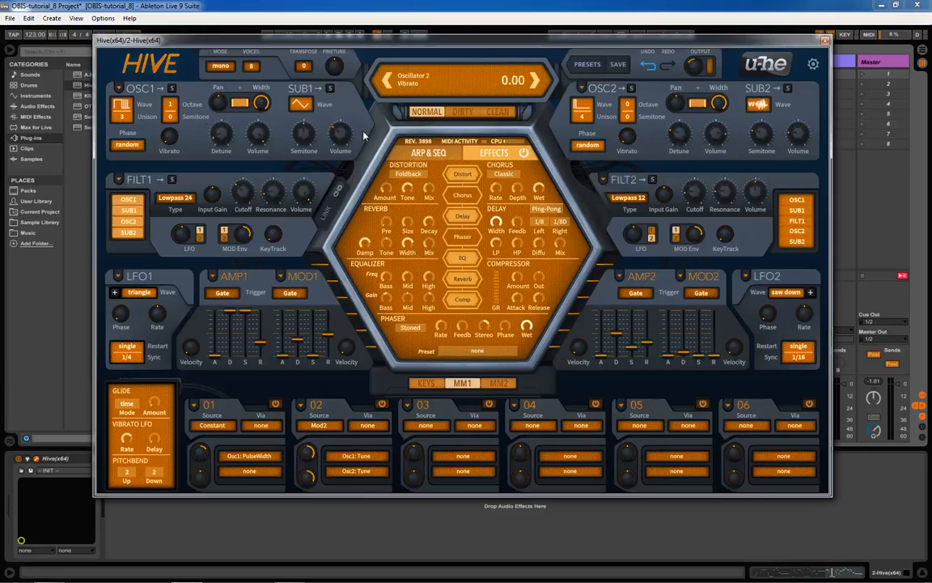
Raise the vibrato of oscillators 1 and 2, and solo the 2 Hive(x64) track with its Hive window reopened.
drag(168, 138, 173, 123)
mouse_move(630, 142)
mouse_down()
mouse_move(632, 121)
mouse_move(623, 134)
mouse_up()
click(826, 40)
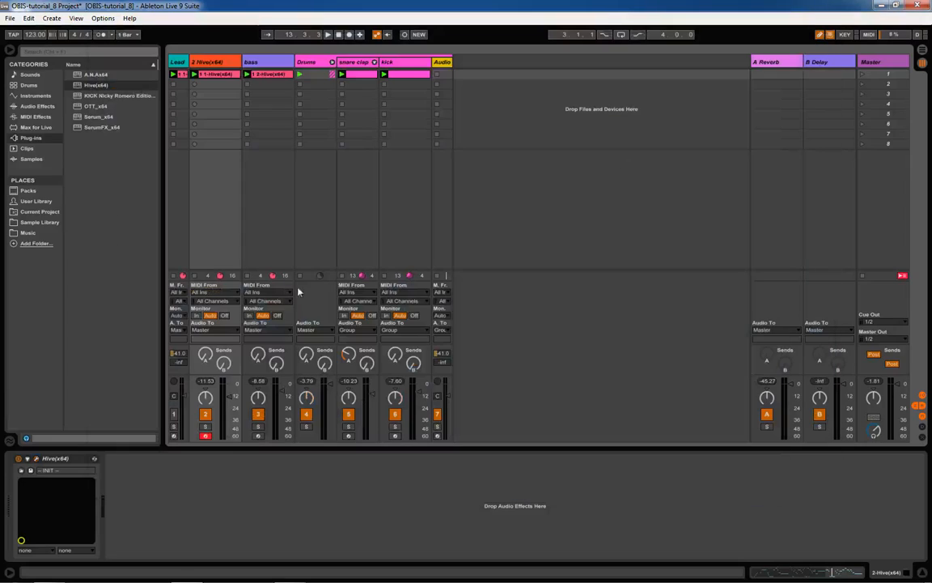
click(205, 427)
click(35, 460)
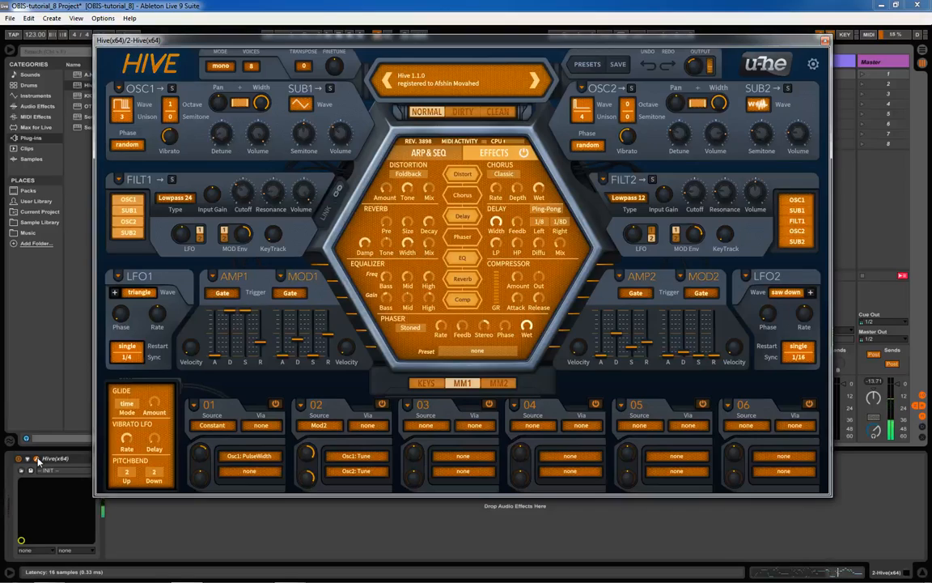
Adjust the vibrato LFO's delay by ear, trying 0.00 and 28.50 while auditioning the soloed lead.
mouse_move(68, 582)
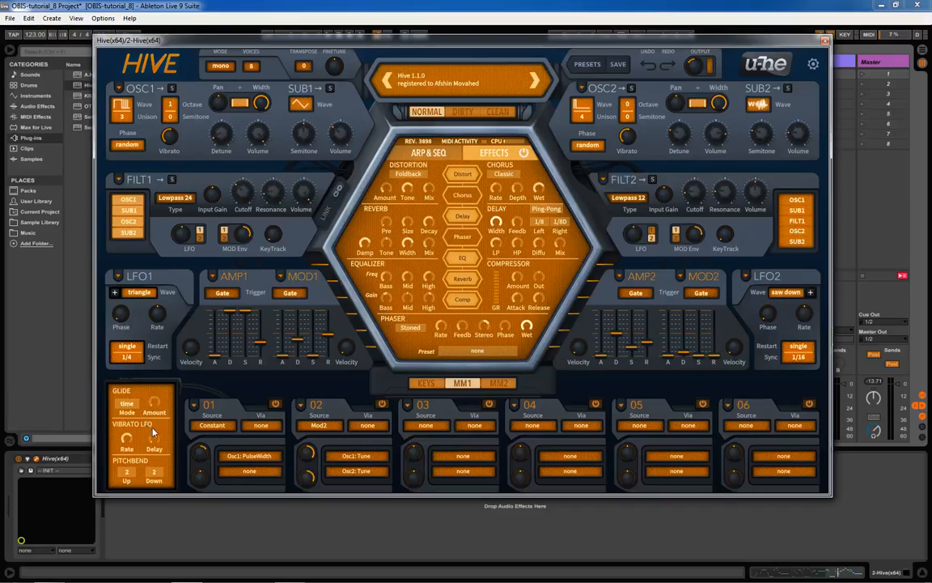
drag(154, 438, 119, 395)
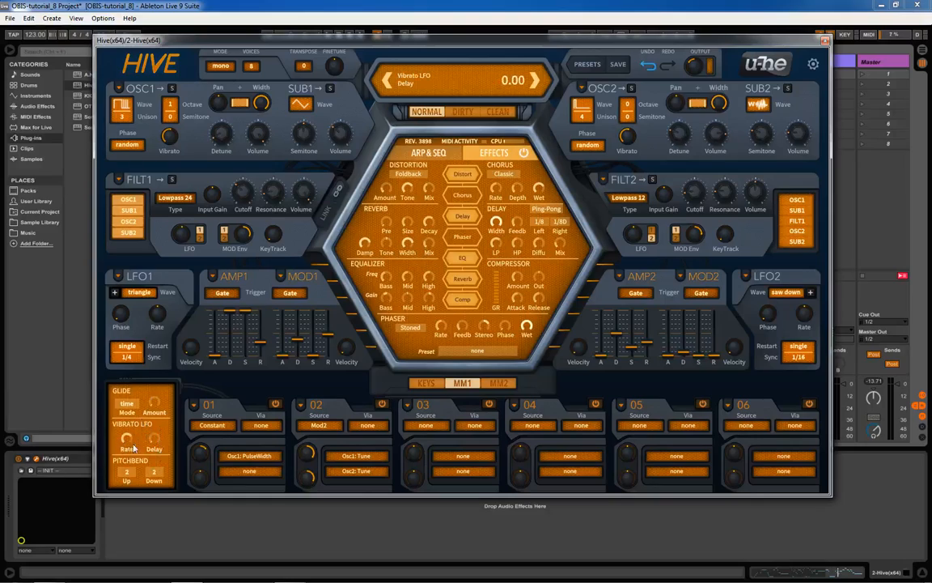
mouse_move(151, 439)
mouse_down()
mouse_move(152, 378)
mouse_move(143, 404)
mouse_move(159, 439)
mouse_up()
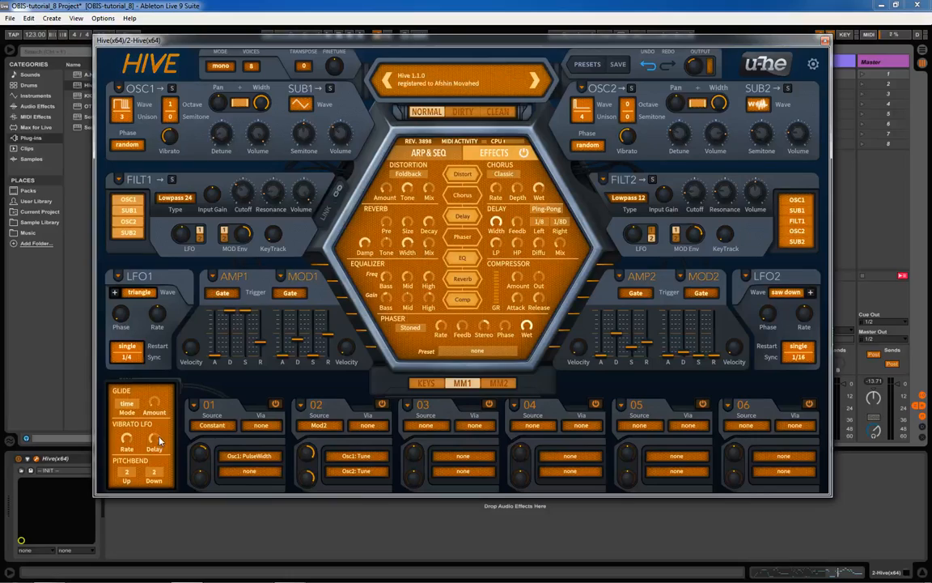
drag(160, 441, 158, 447)
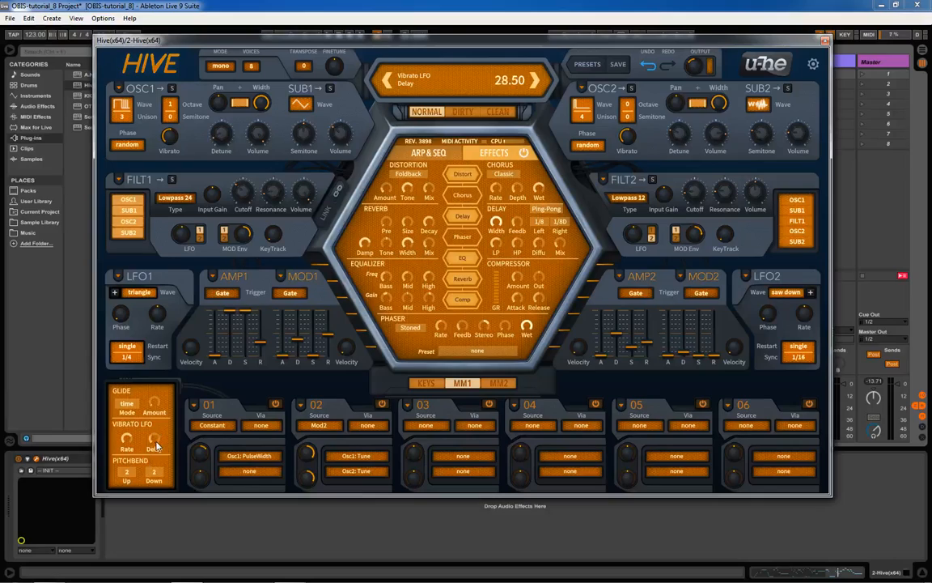
drag(157, 445, 159, 440)
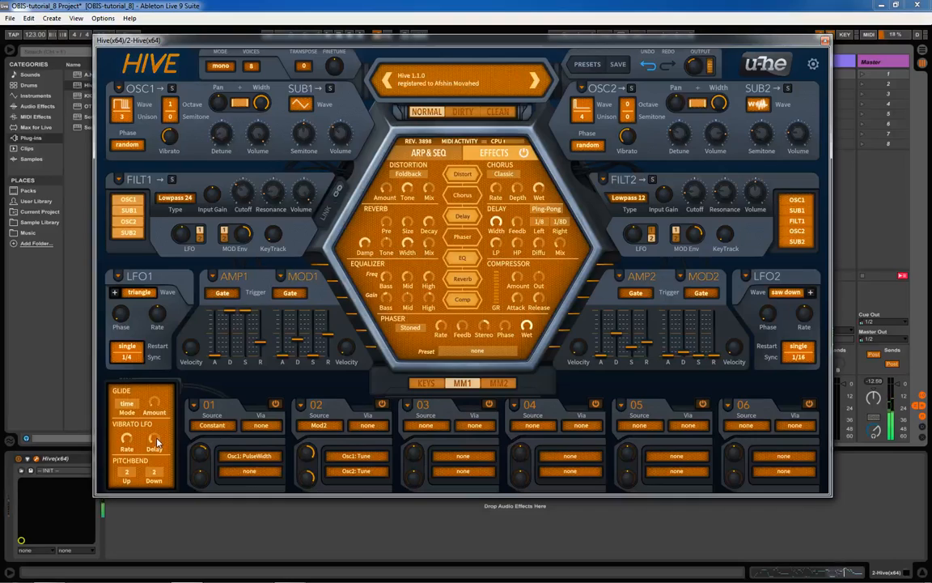
drag(158, 441, 158, 444)
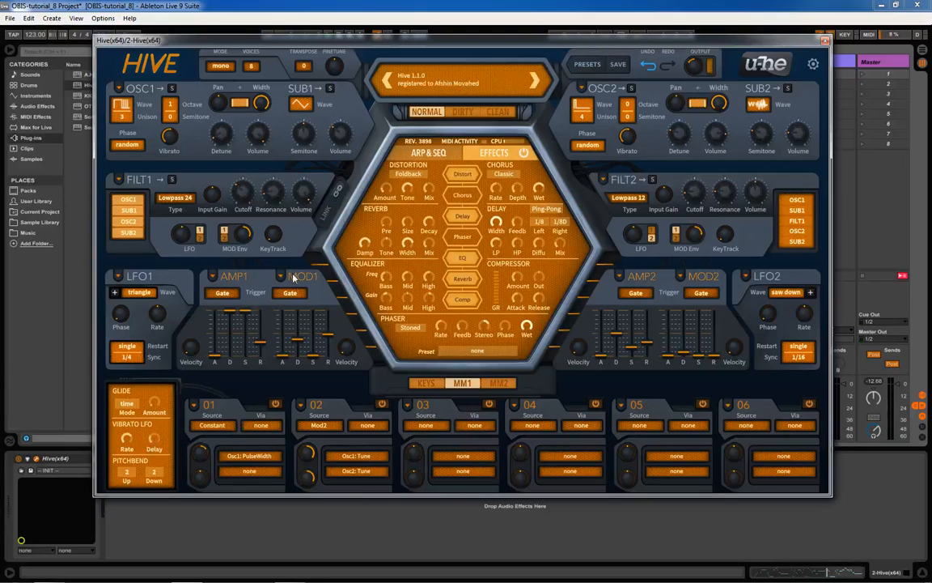
drag(260, 41, 173, 50)
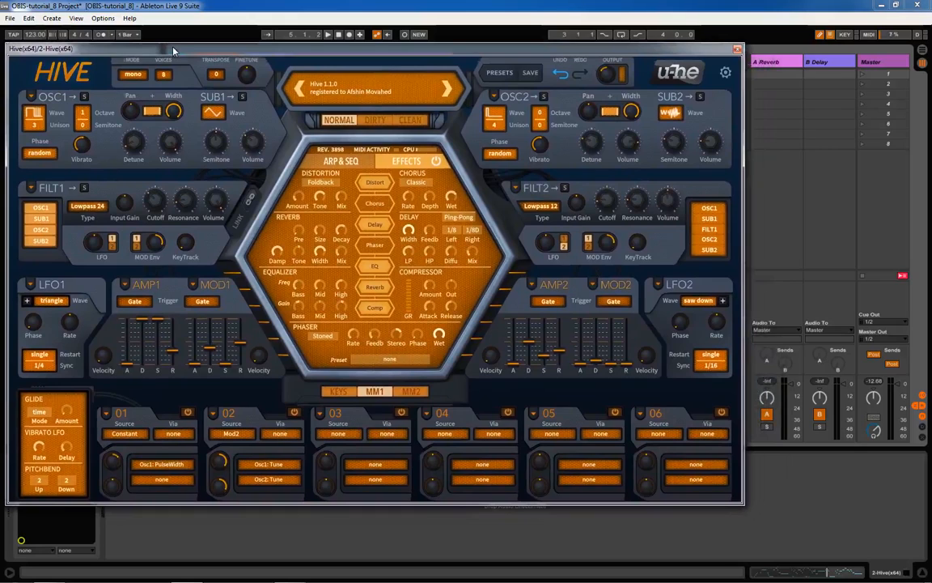
drag(174, 51, 202, 58)
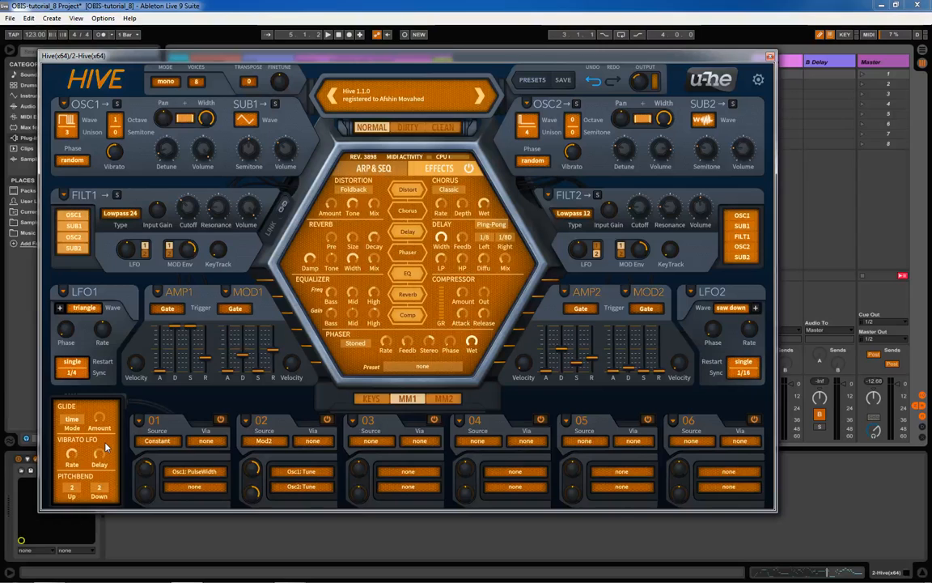
drag(639, 61, 716, 70)
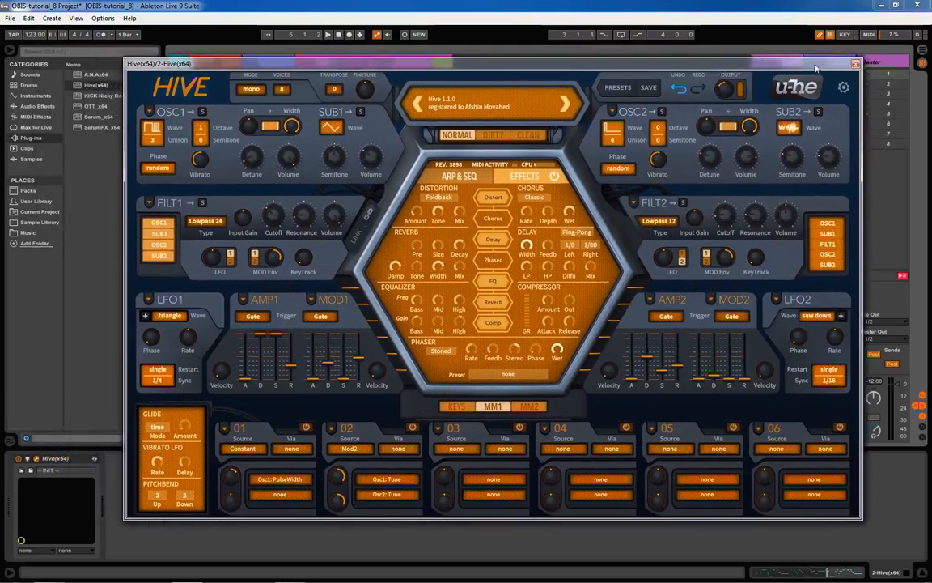
drag(842, 68, 840, 81)
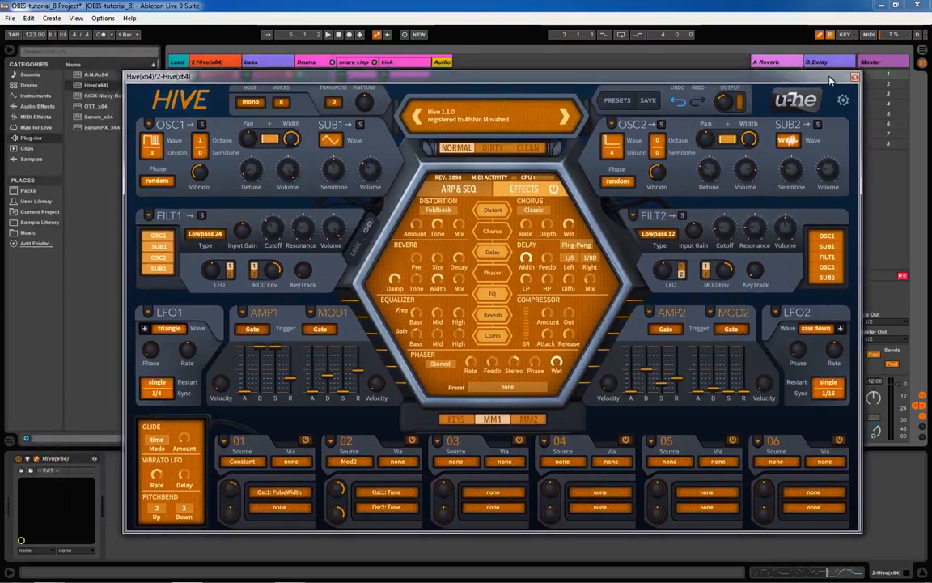
Close the Hive window, restart playback from the beginning, and unsolo the 2 Hive(x64) track to hear the full mix.
click(338, 35)
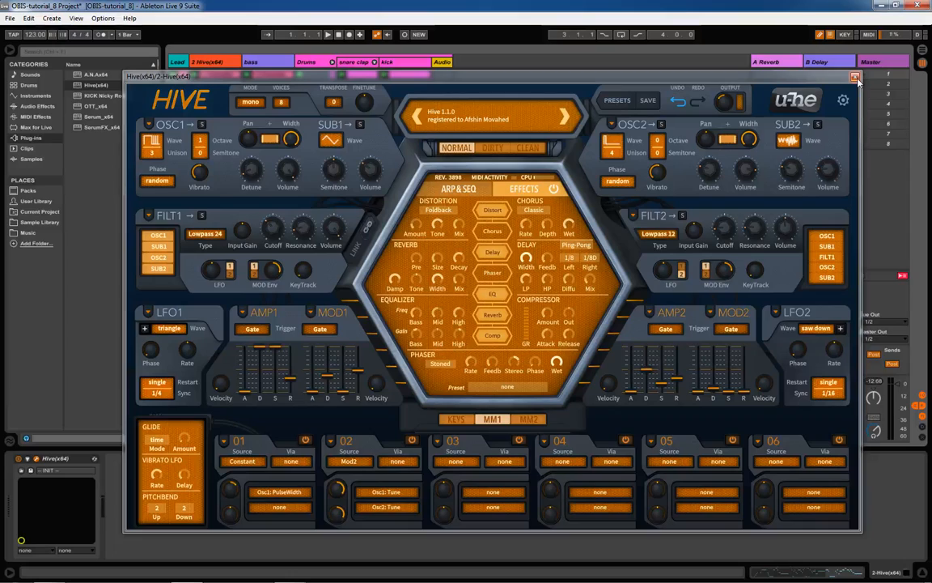
click(855, 78)
click(328, 35)
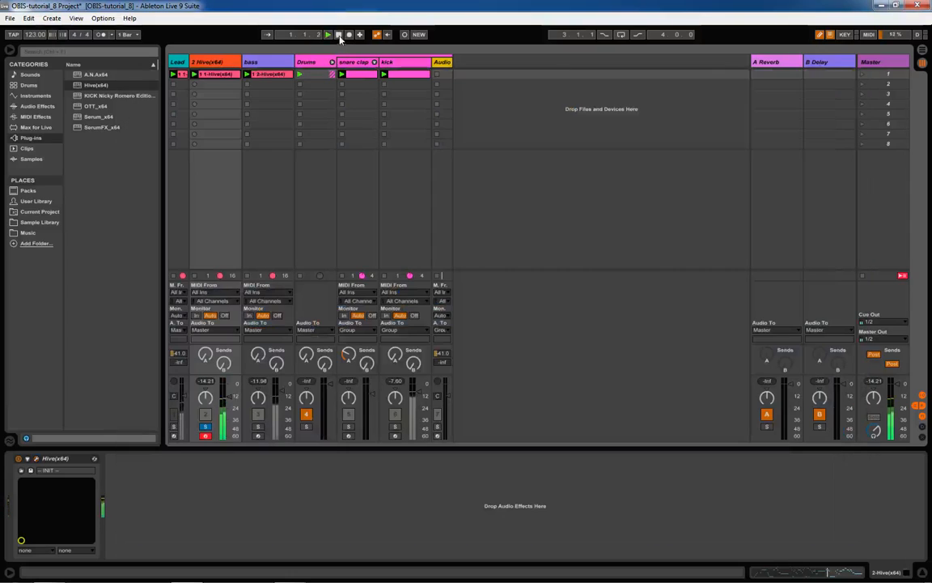
click(206, 426)
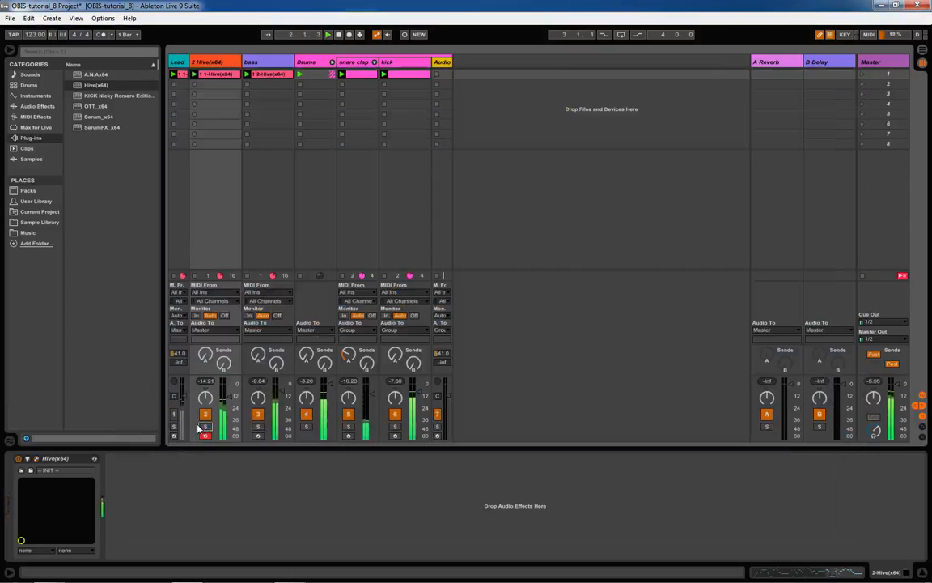